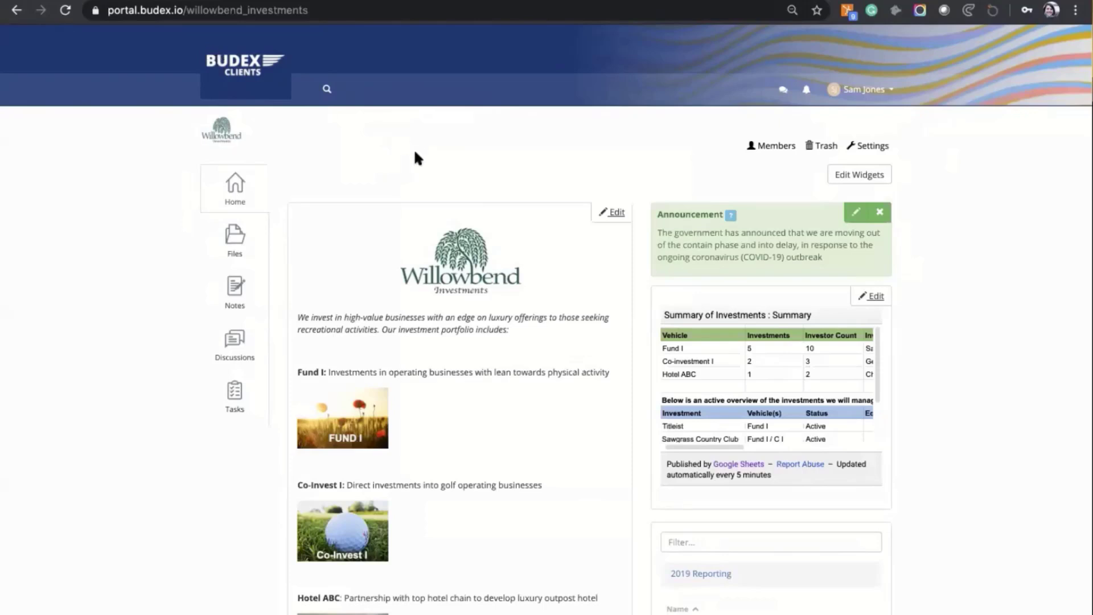
Step: Browse the Willowbend members, a read-only member's role and the empty trash, then open Group Settings
left_click(771, 144)
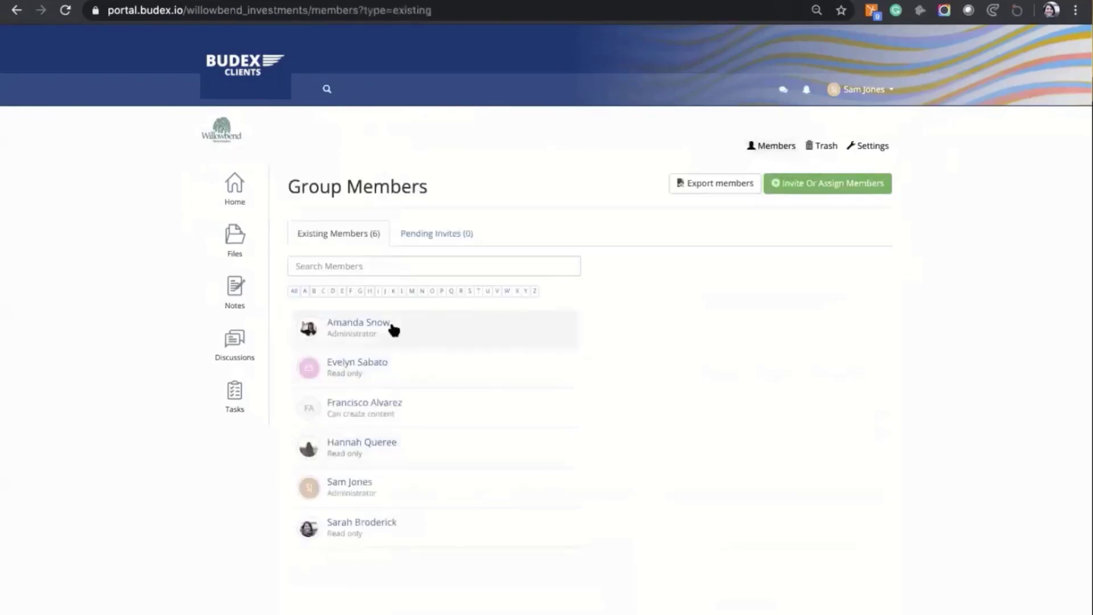
left_click(362, 363)
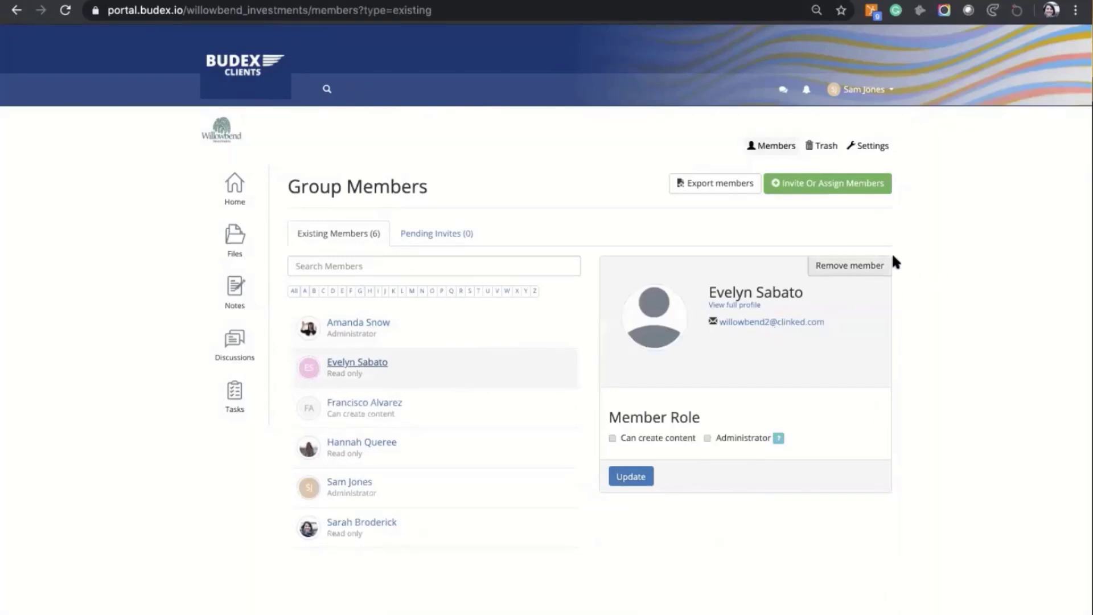
left_click(821, 147)
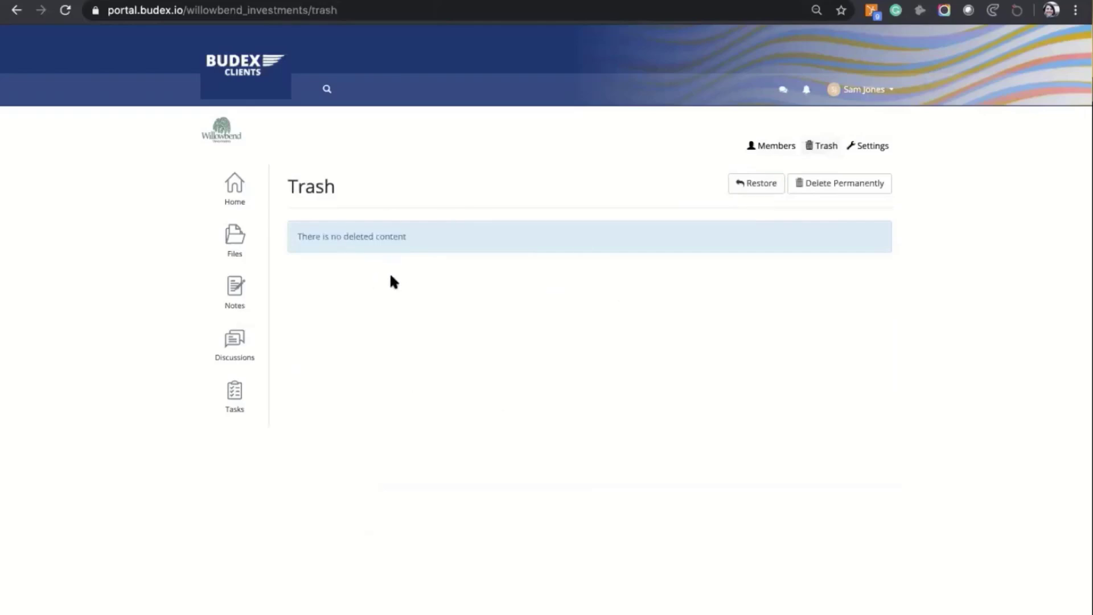
left_click(851, 183)
left_click(761, 184)
left_click(875, 148)
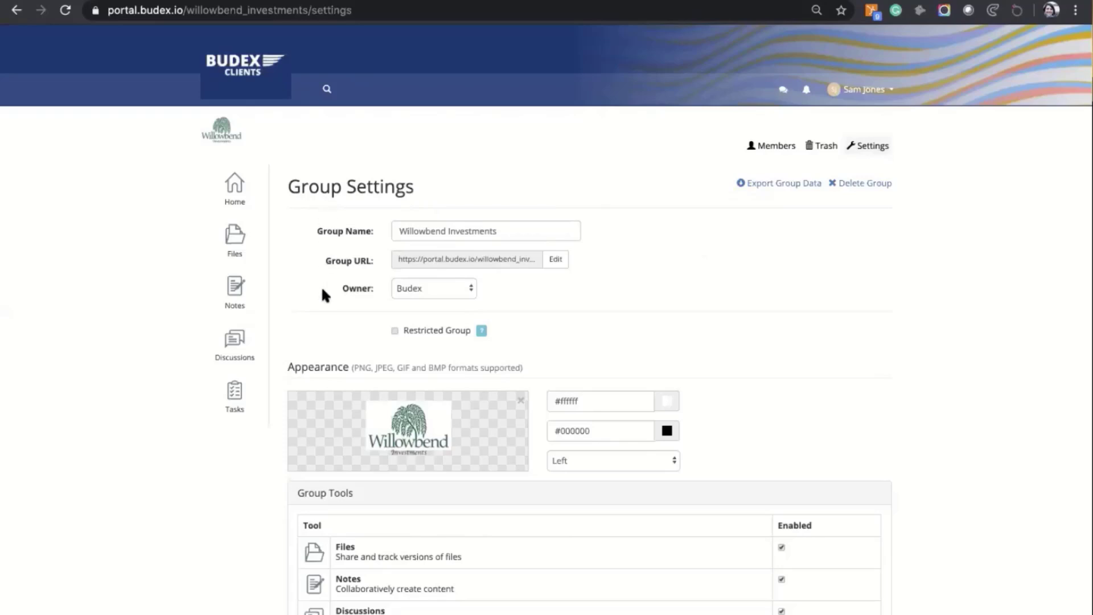
Step: Disable the group's Events tool, save the Group Settings, and return to the group home page
scroll(291, 319, "down", 1)
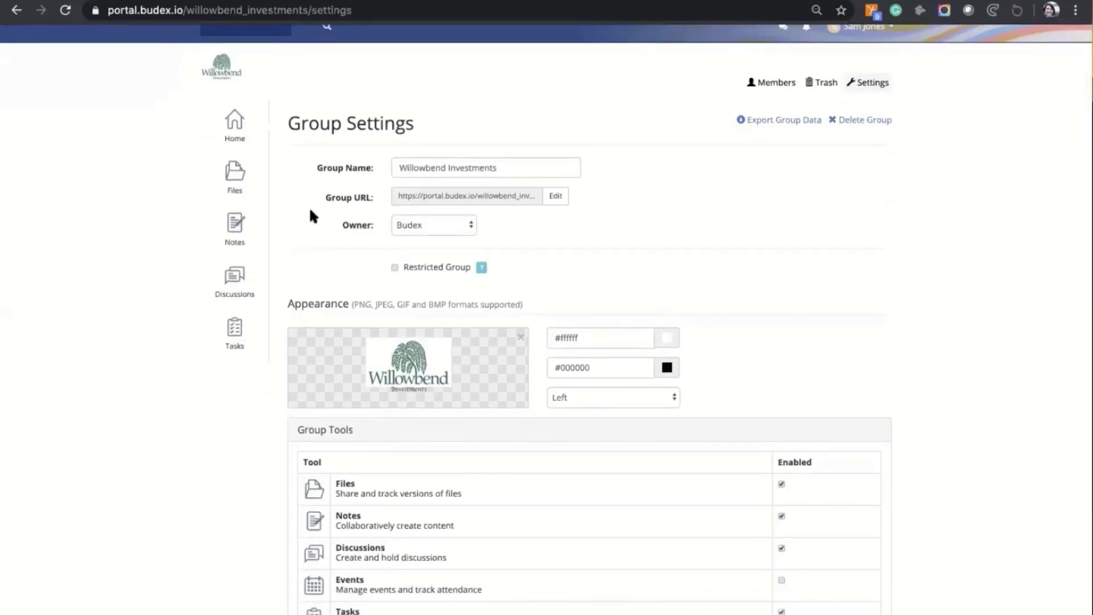
scroll(291, 275, "down", 1)
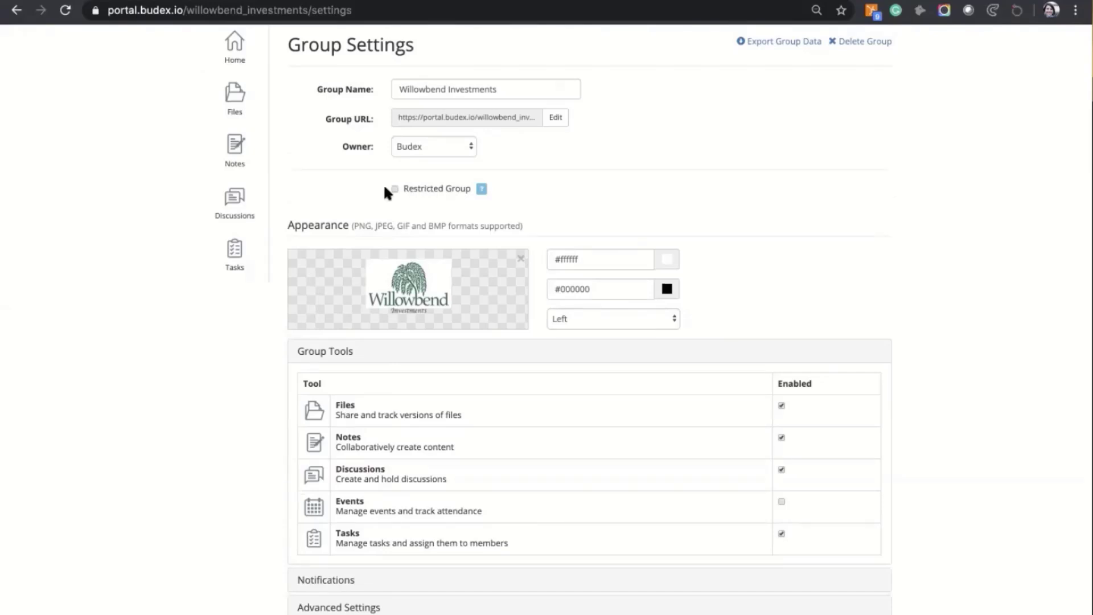
scroll(282, 208, "down", 2)
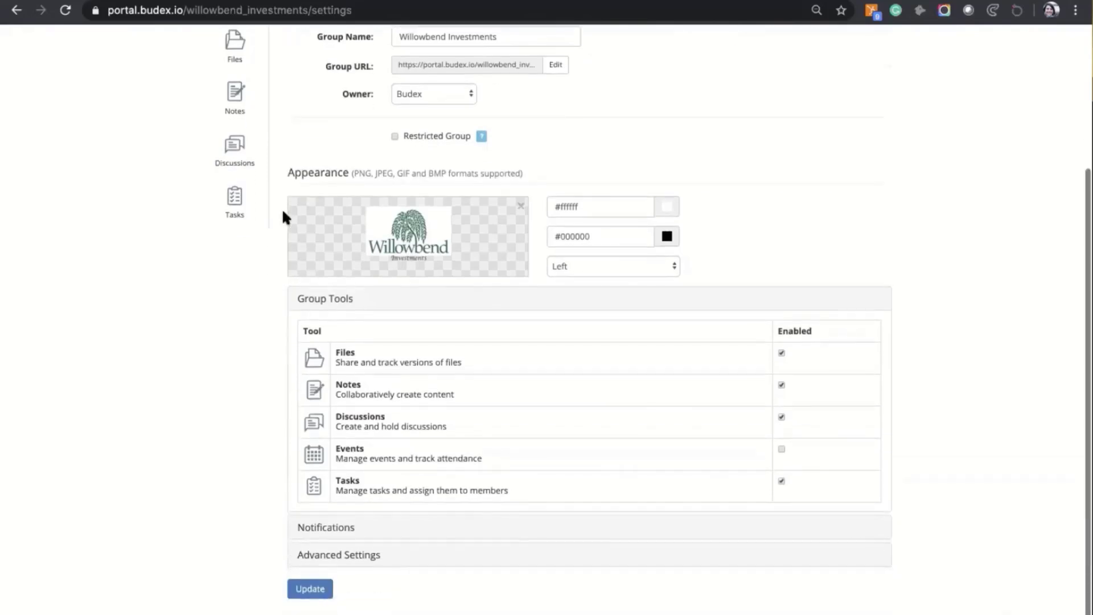
scroll(275, 336, "down", 1)
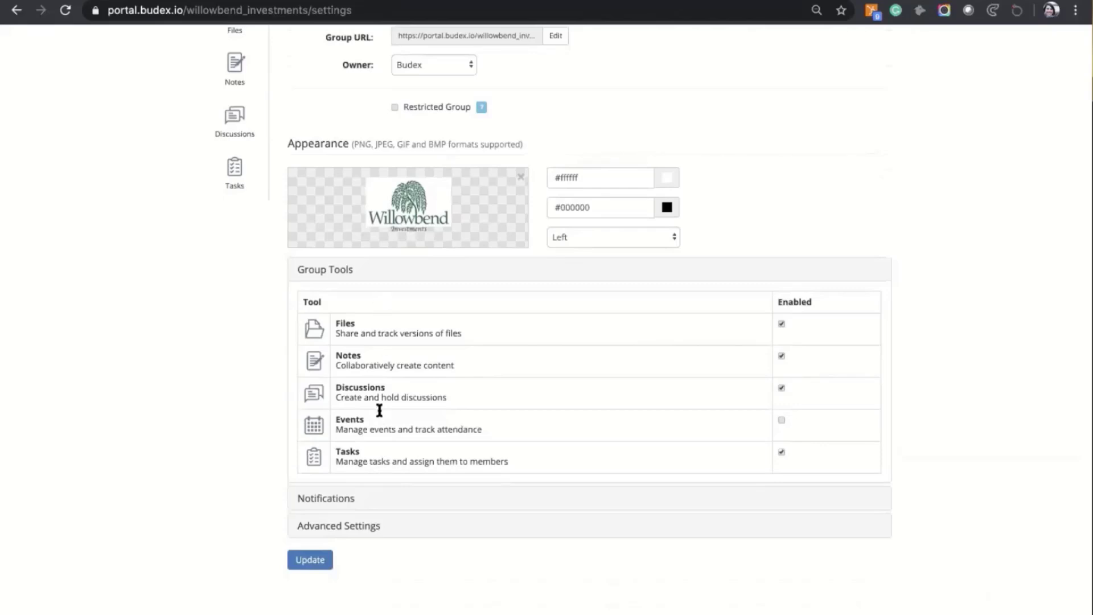
left_click(780, 420)
left_click(334, 501)
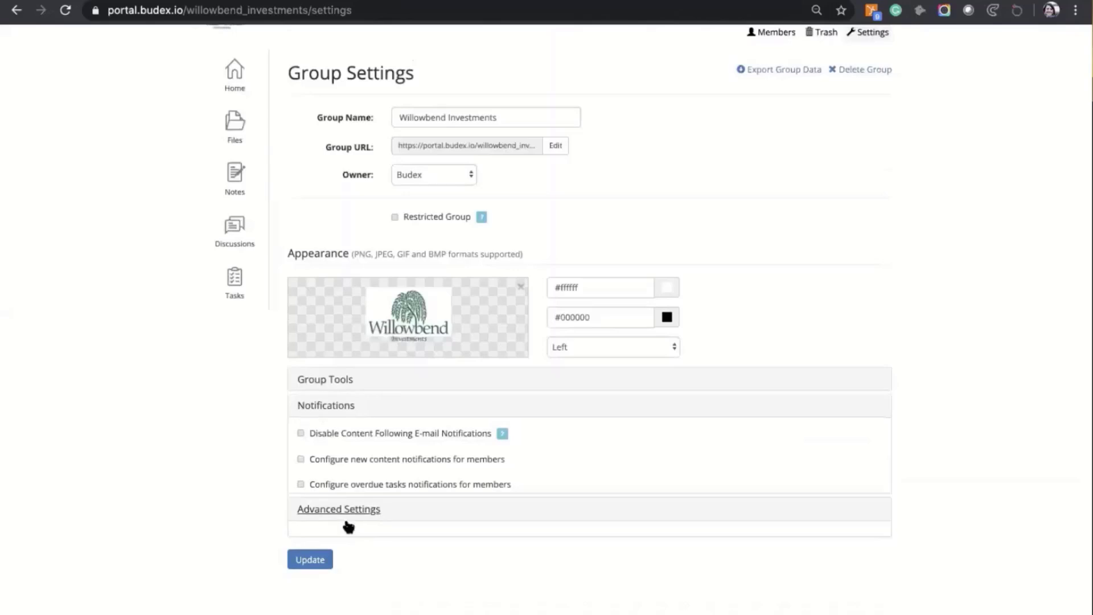
left_click(346, 524)
left_click(312, 561)
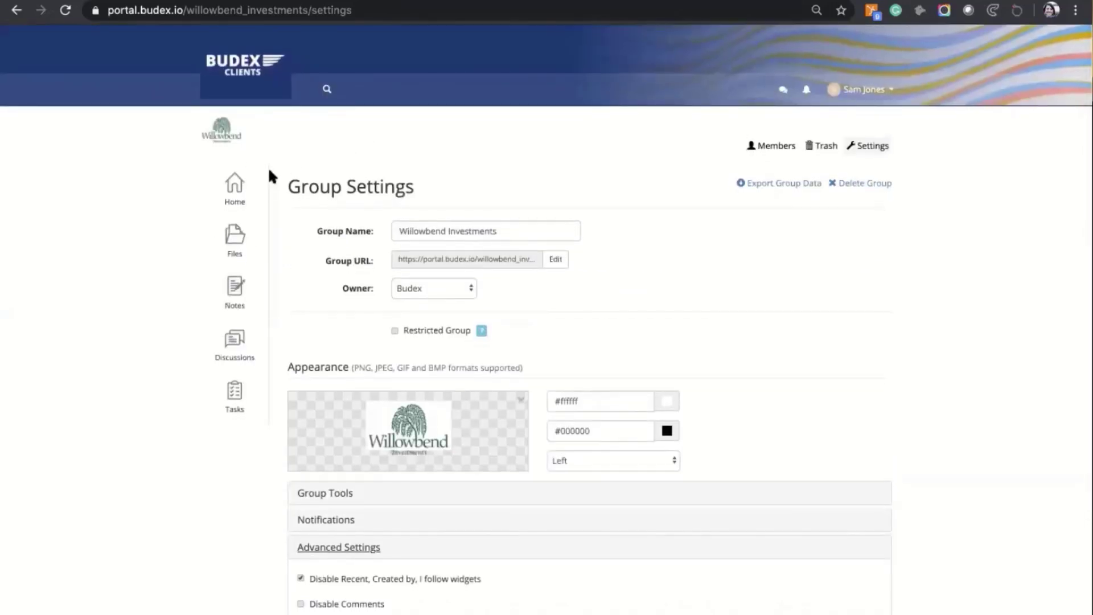
left_click(241, 181)
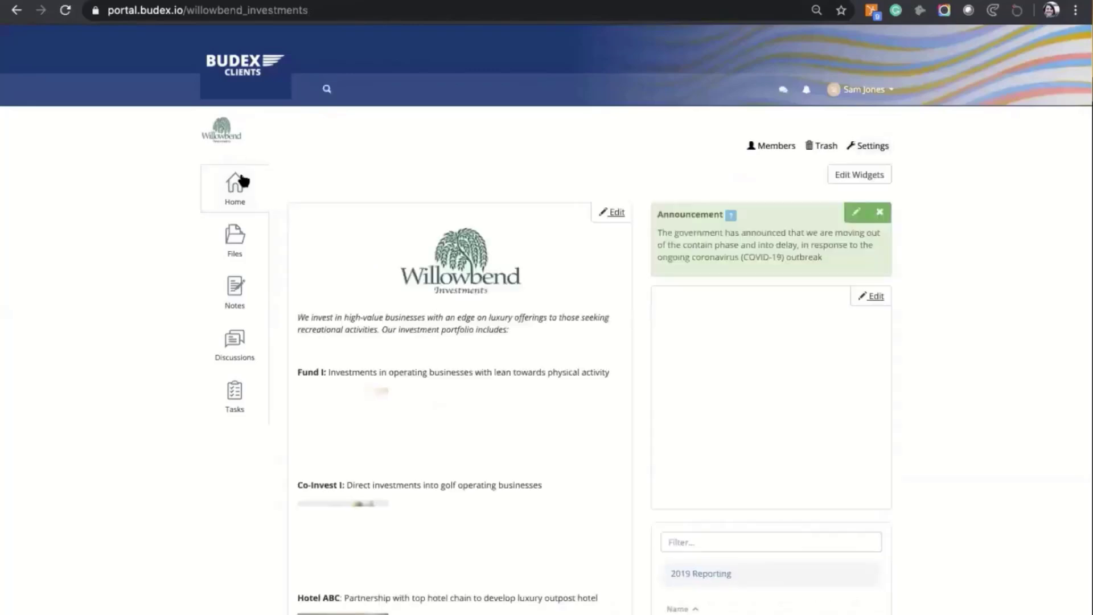
Step: In Group Files, restrict all group members to view-only access on the Fund I folder
left_click(232, 237)
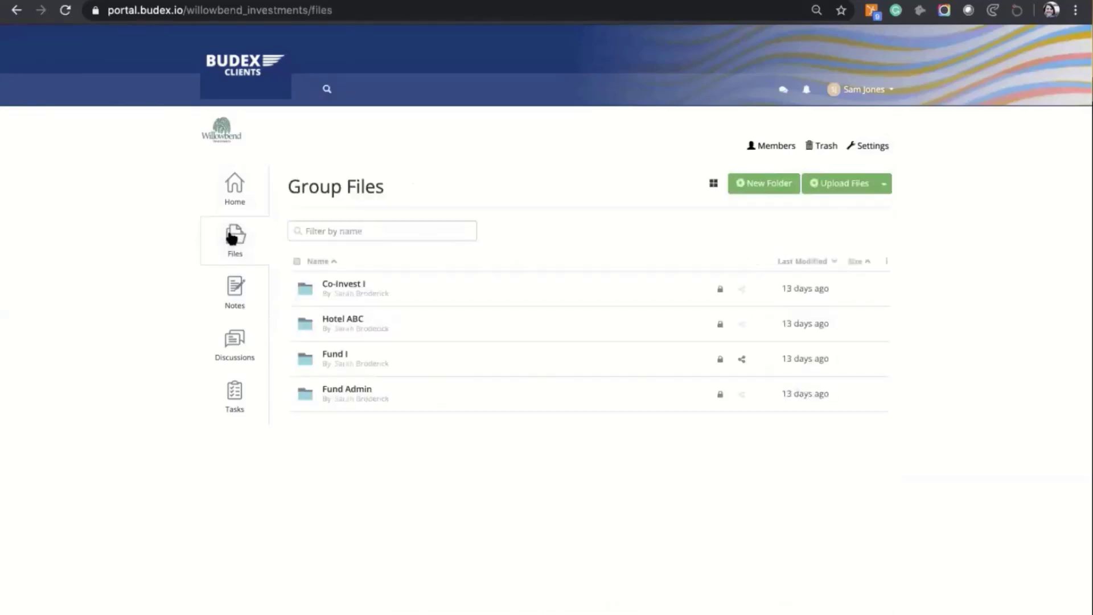
mouse_move(638, 279)
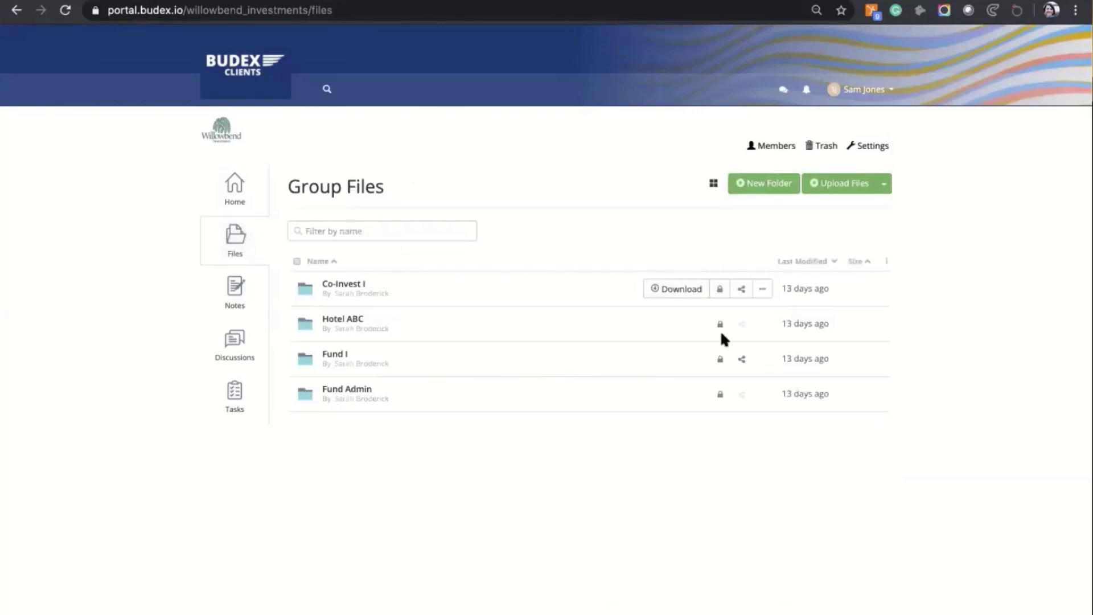
mouse_move(715, 365)
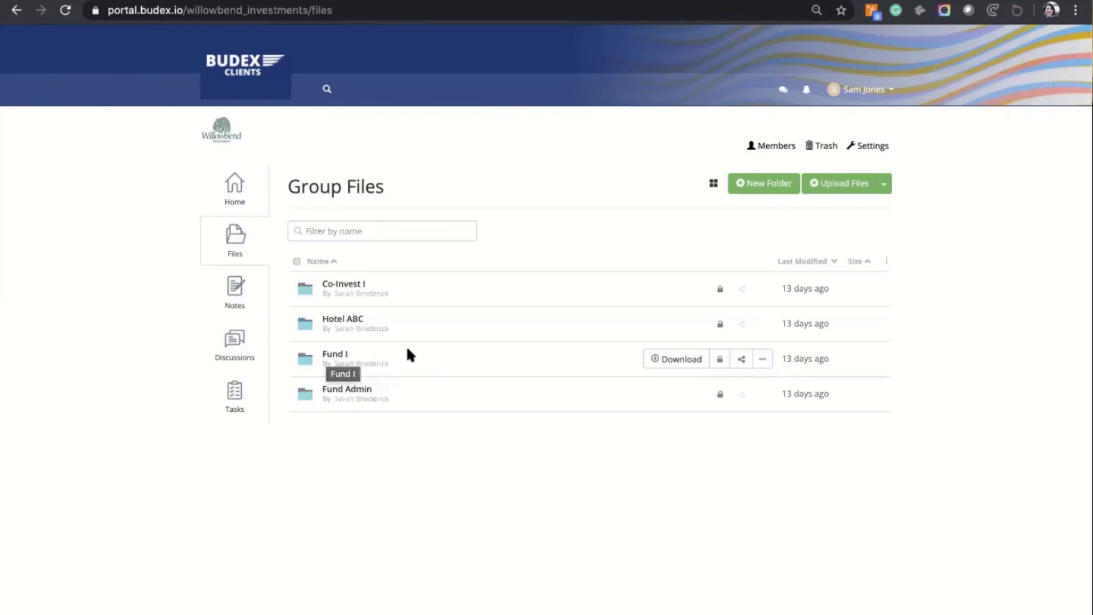
left_click(719, 360)
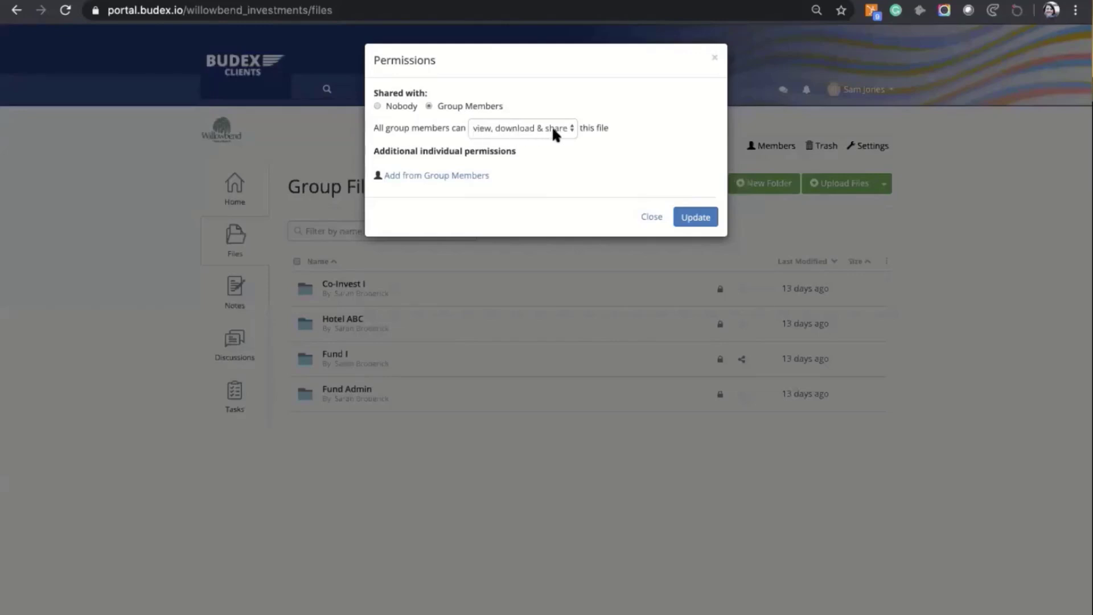
left_click(568, 129)
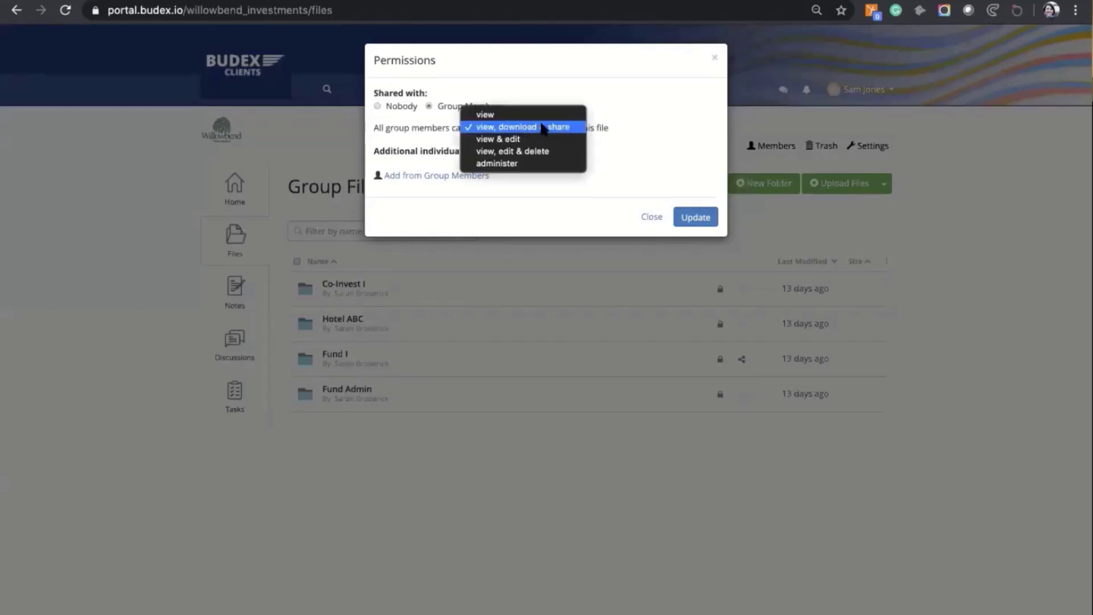
left_click(484, 113)
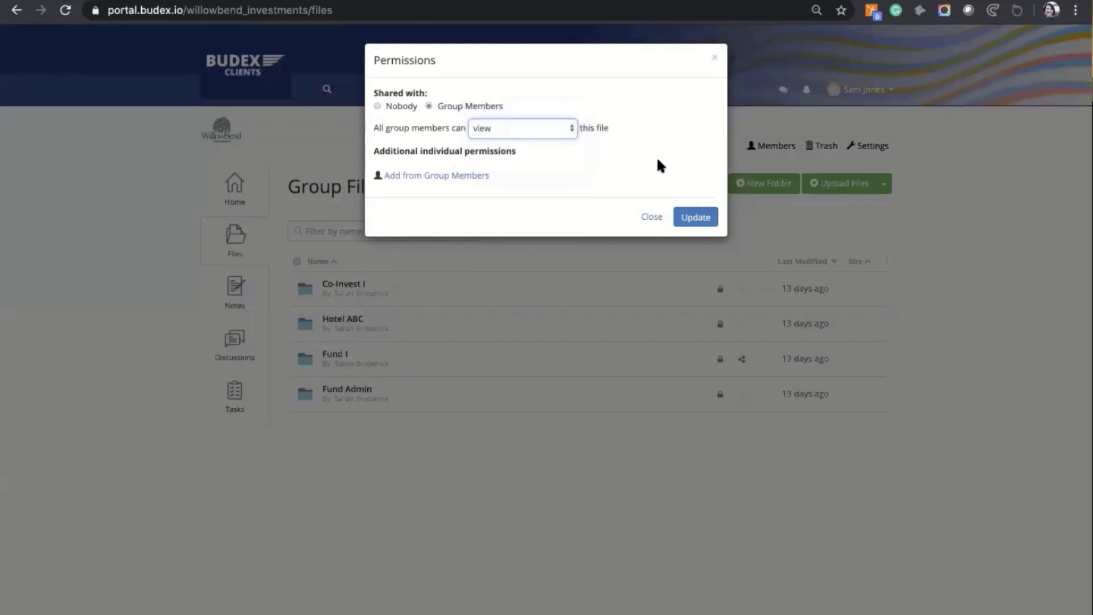
left_click(691, 219)
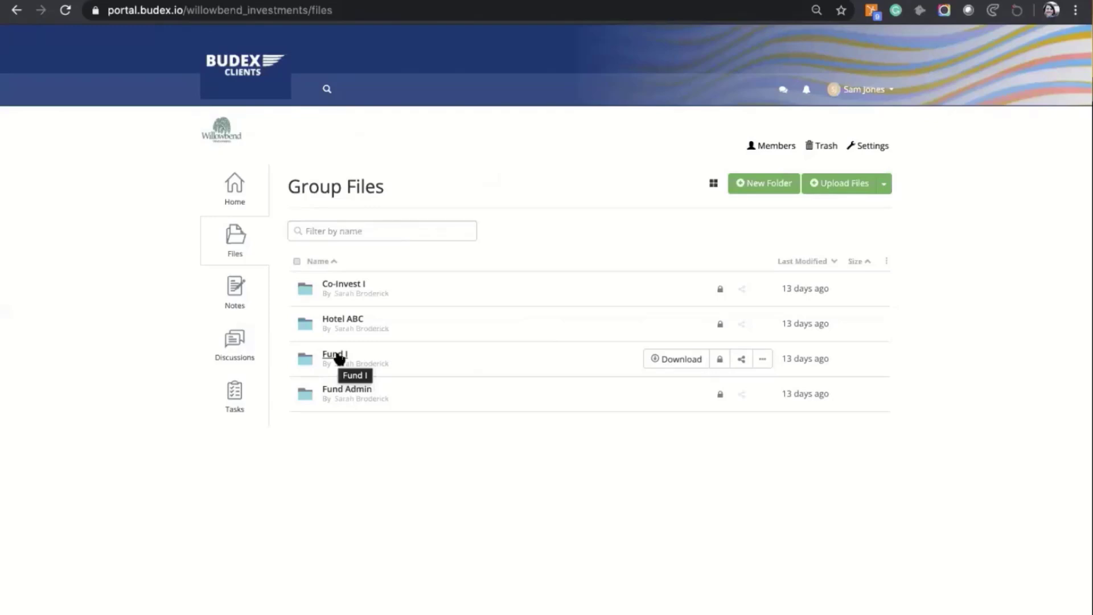
Step: In Fund I, stop sharing Private Placement Memorandum.pdf with all group members
left_click(340, 357)
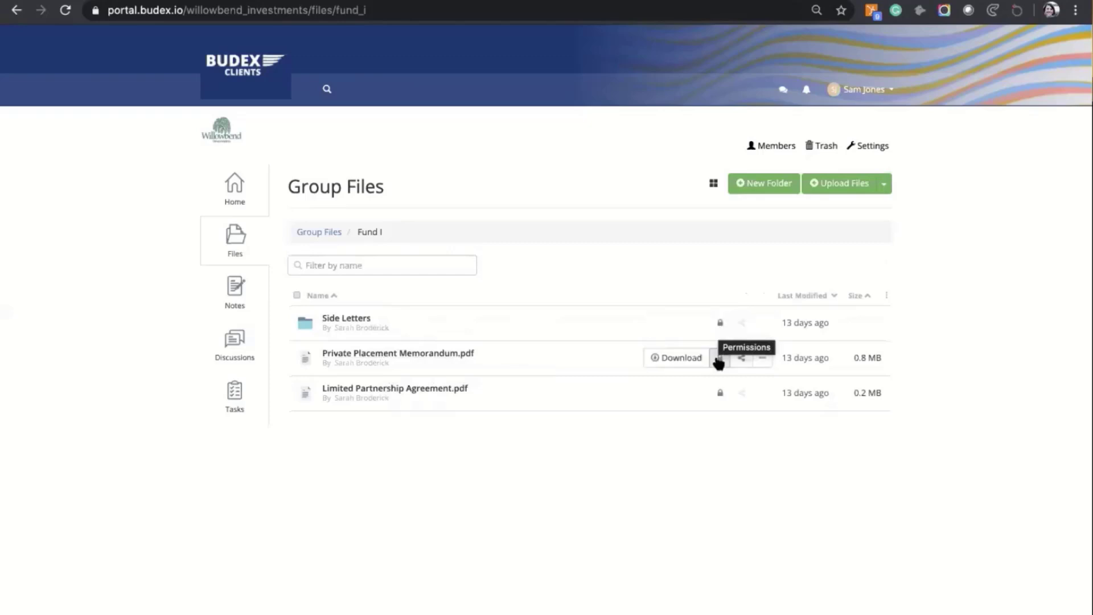
left_click(720, 324)
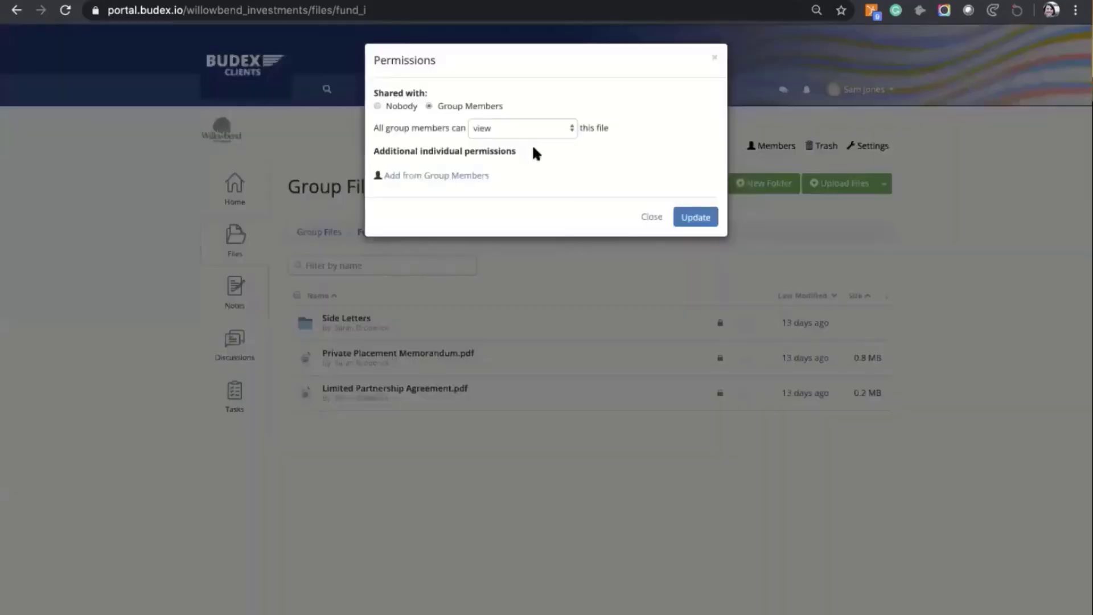
left_click(560, 127)
left_click(422, 106)
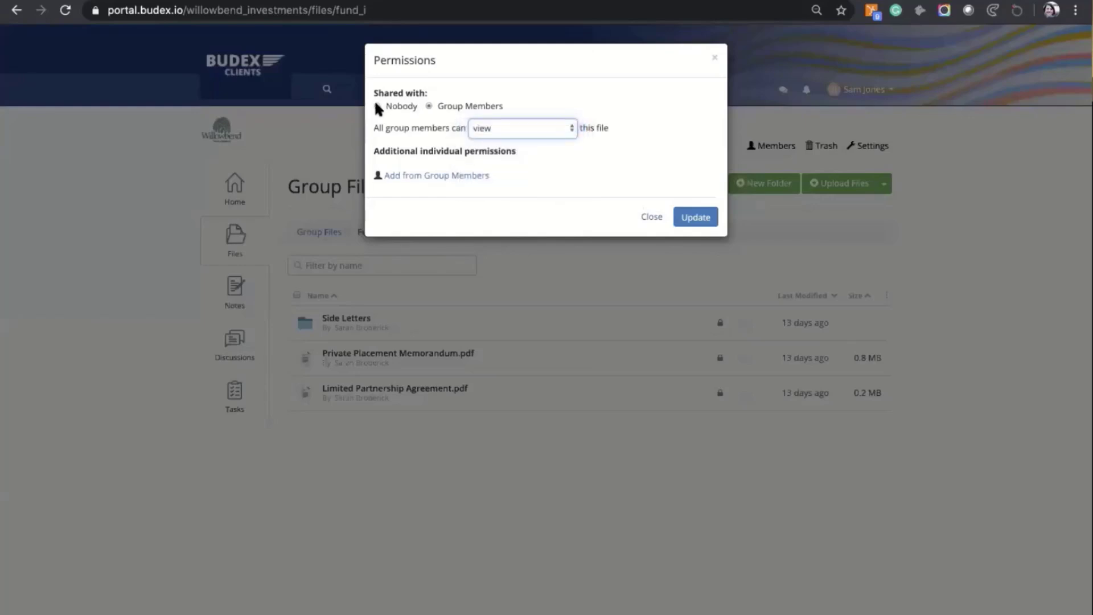
left_click(376, 106)
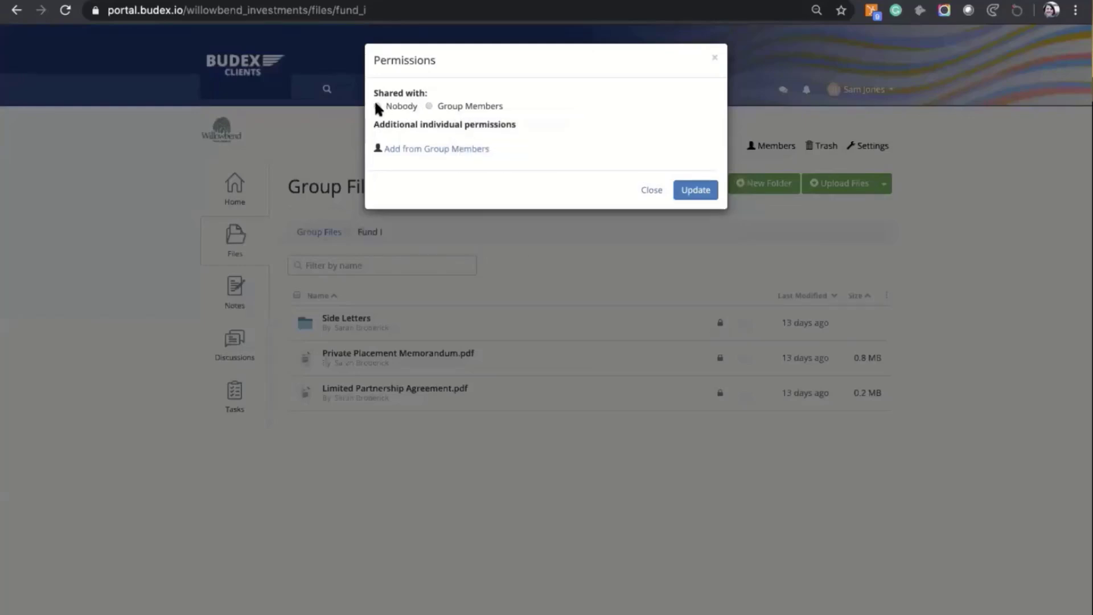
Step: Add one individual member to the memorandum's permissions with view-only access and save
left_click(424, 149)
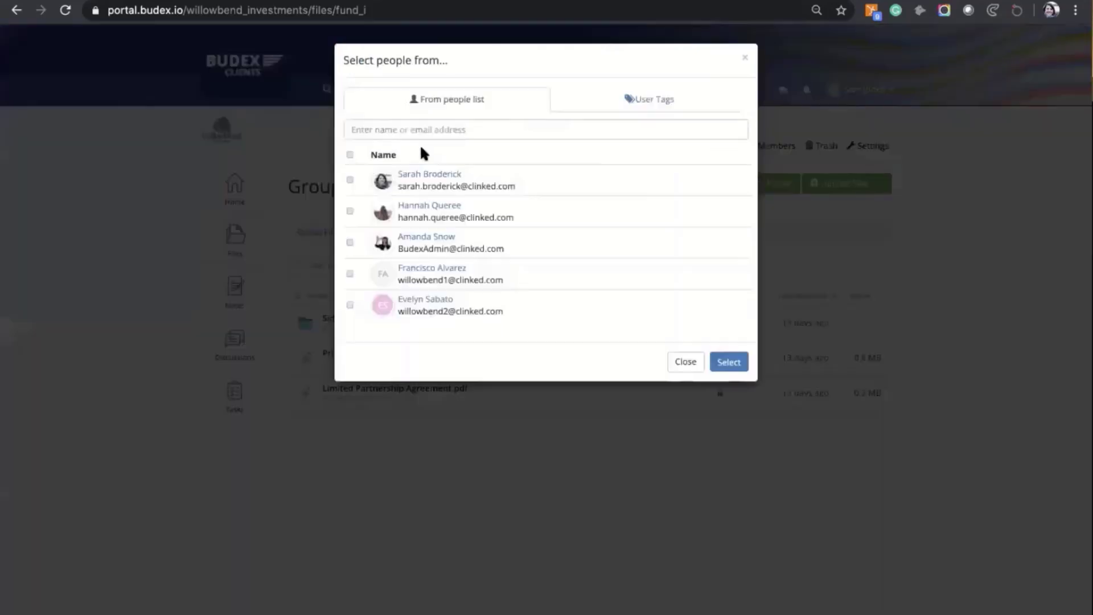
left_click(348, 273)
left_click(723, 362)
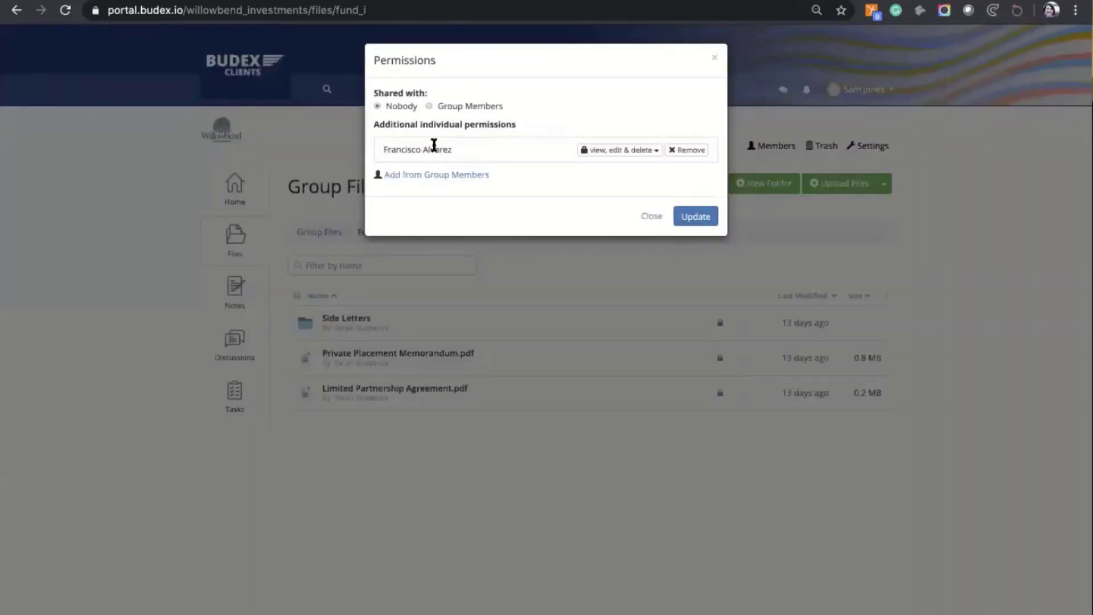
left_click(655, 151)
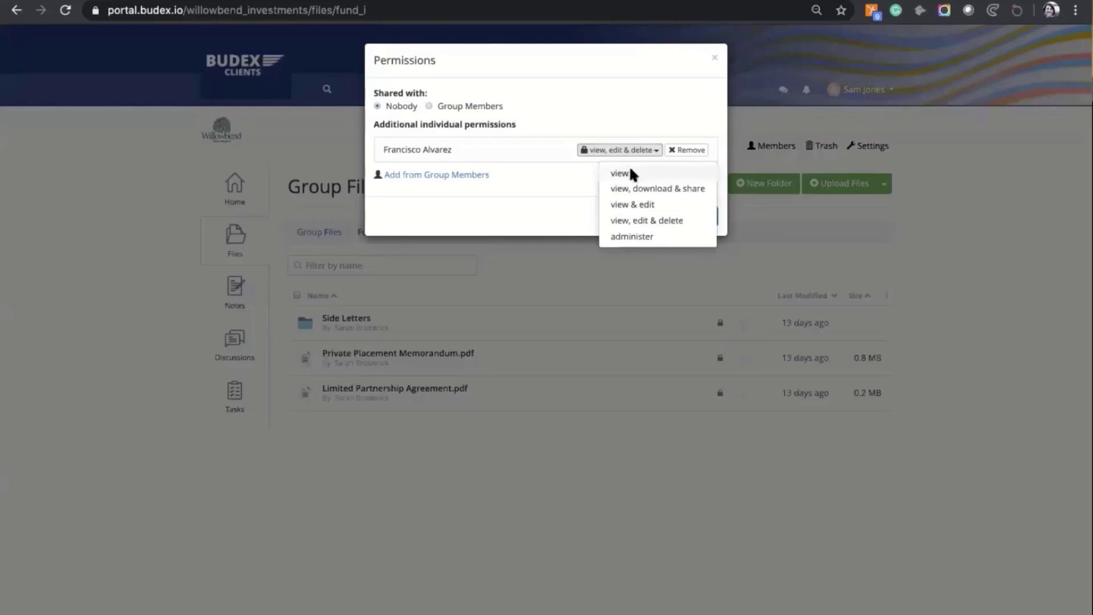
left_click(632, 174)
left_click(695, 219)
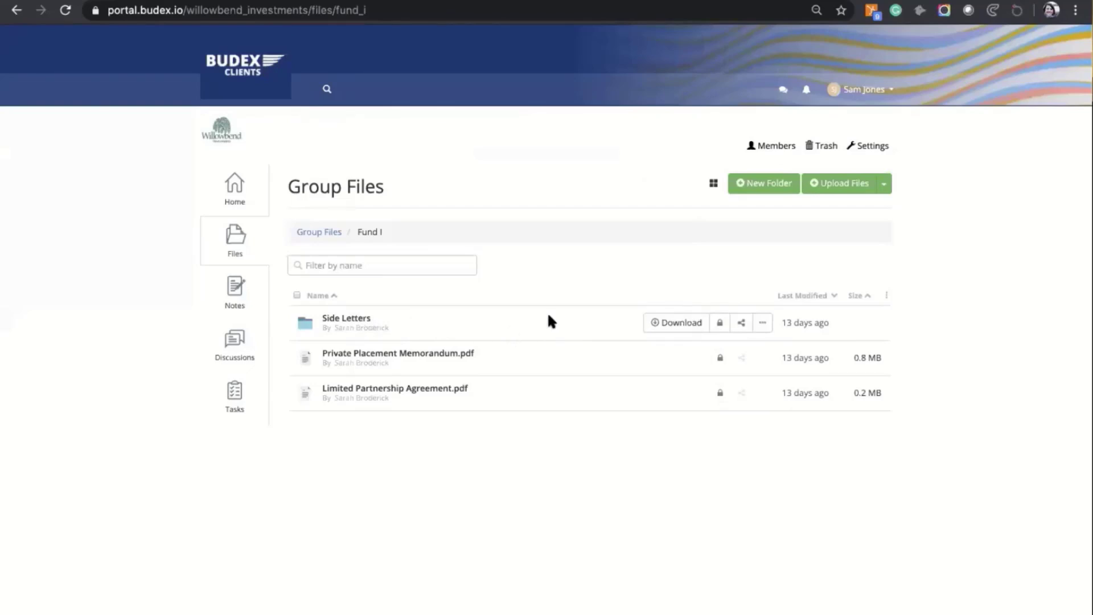
left_click(390, 357)
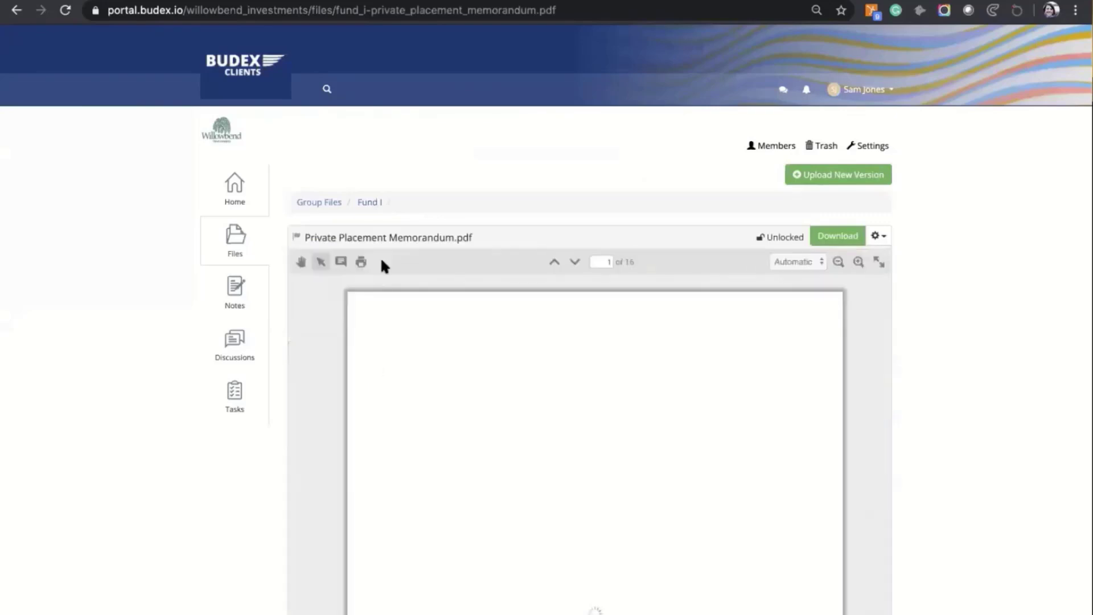
left_click(370, 203)
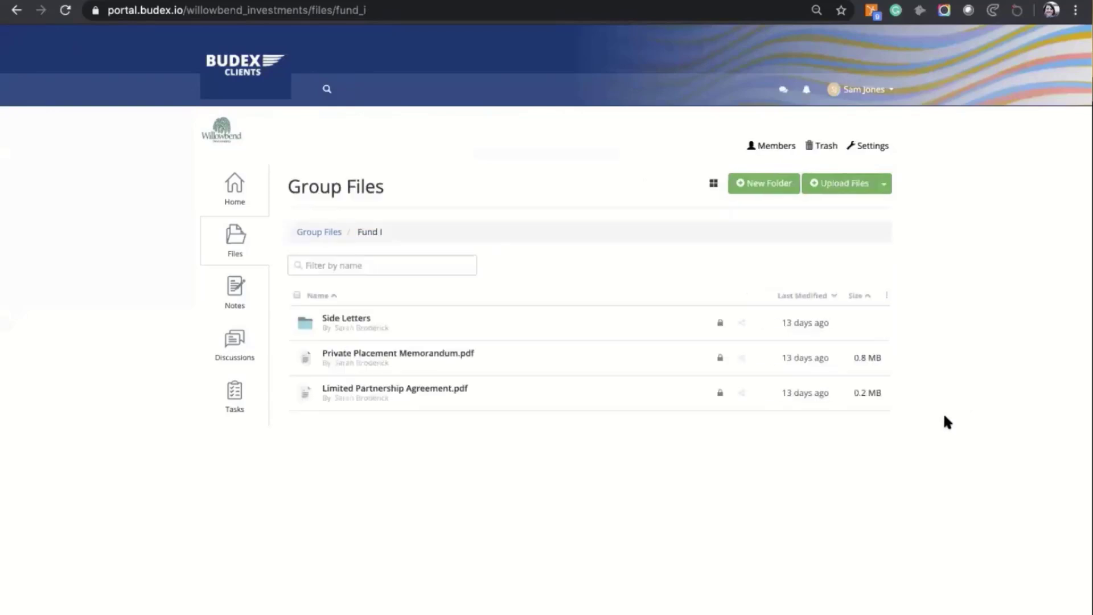
left_click(720, 357)
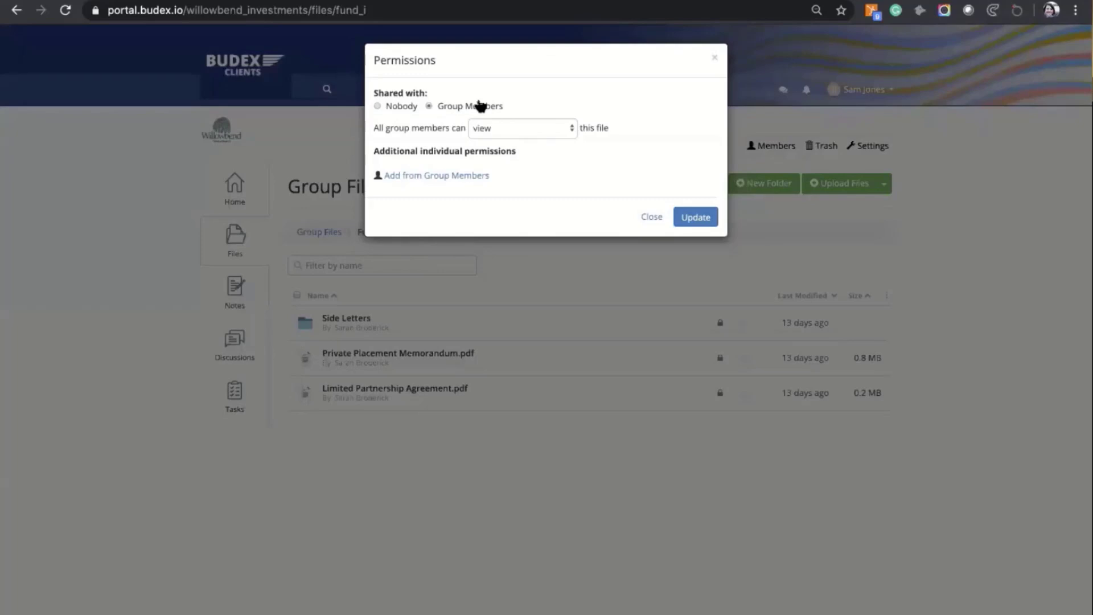
left_click(651, 217)
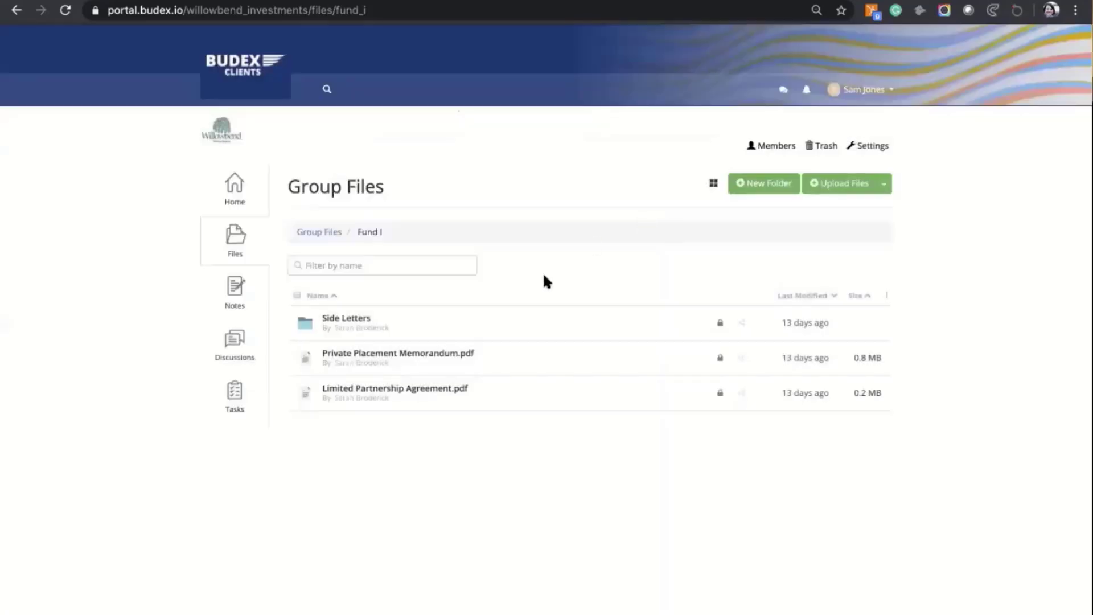
Step: Open Private Placement Memorandum.pdf and check its Shared With tab, which shows it isn't shared
left_click(433, 357)
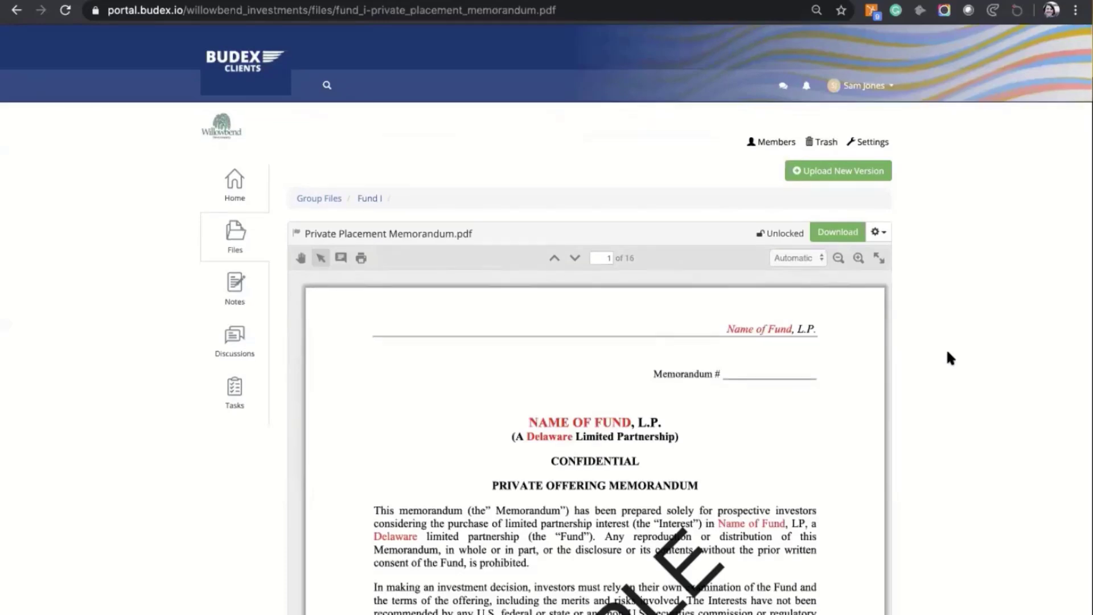
scroll(945, 357, "down", 5)
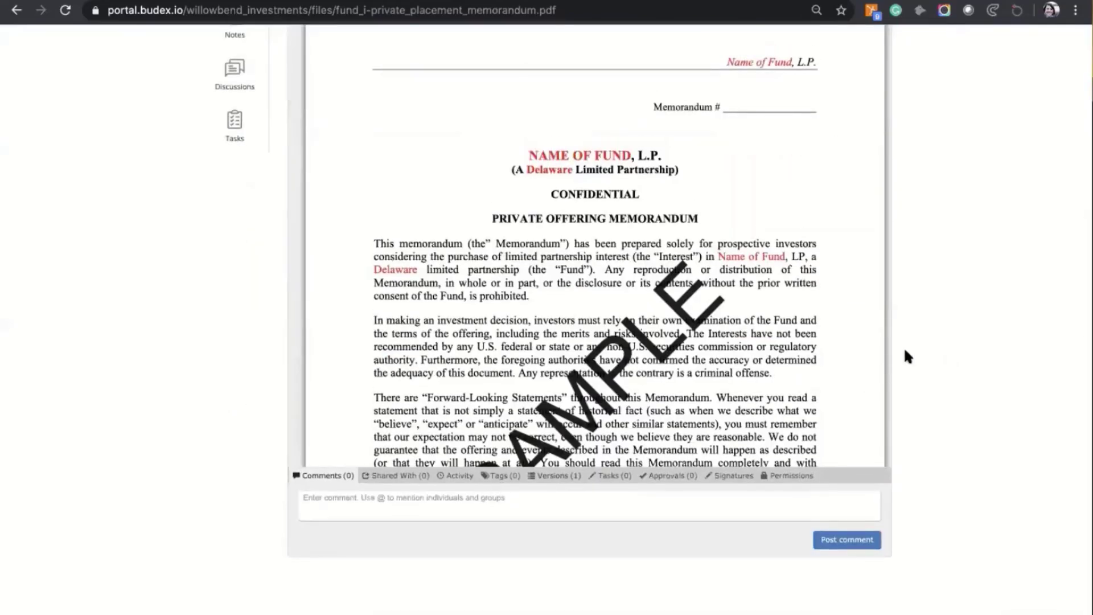
scroll(903, 346, "up", 3)
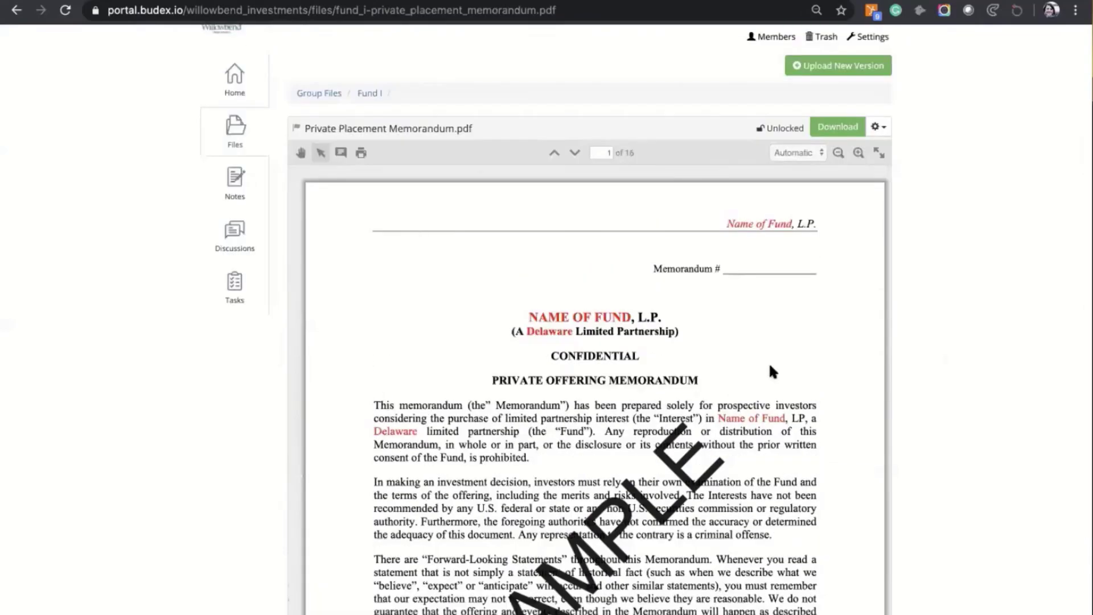
scroll(500, 407, "down", 3)
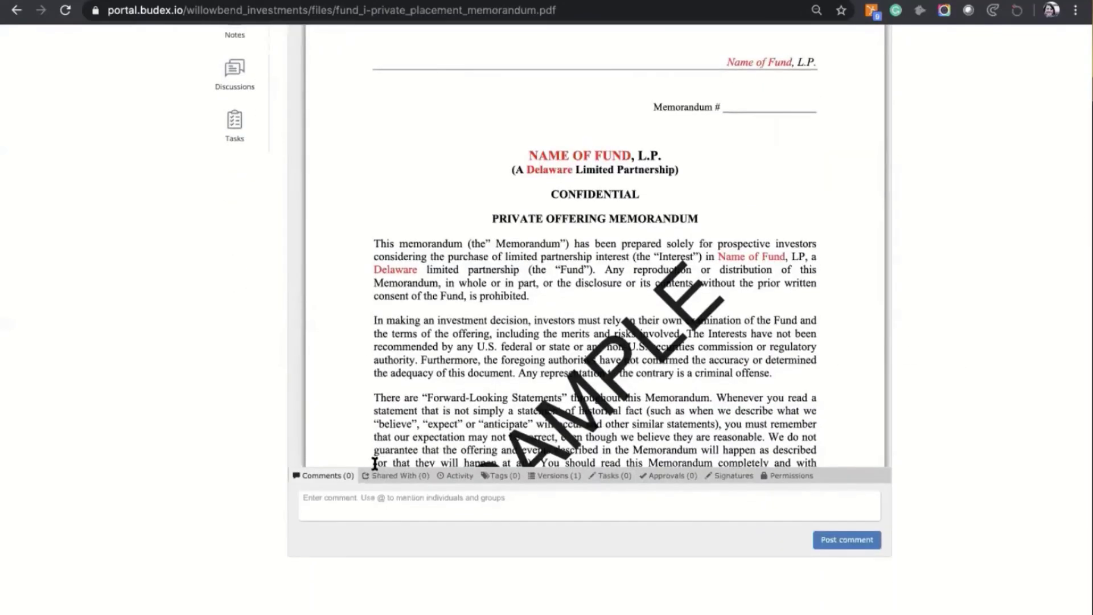
left_click(414, 476)
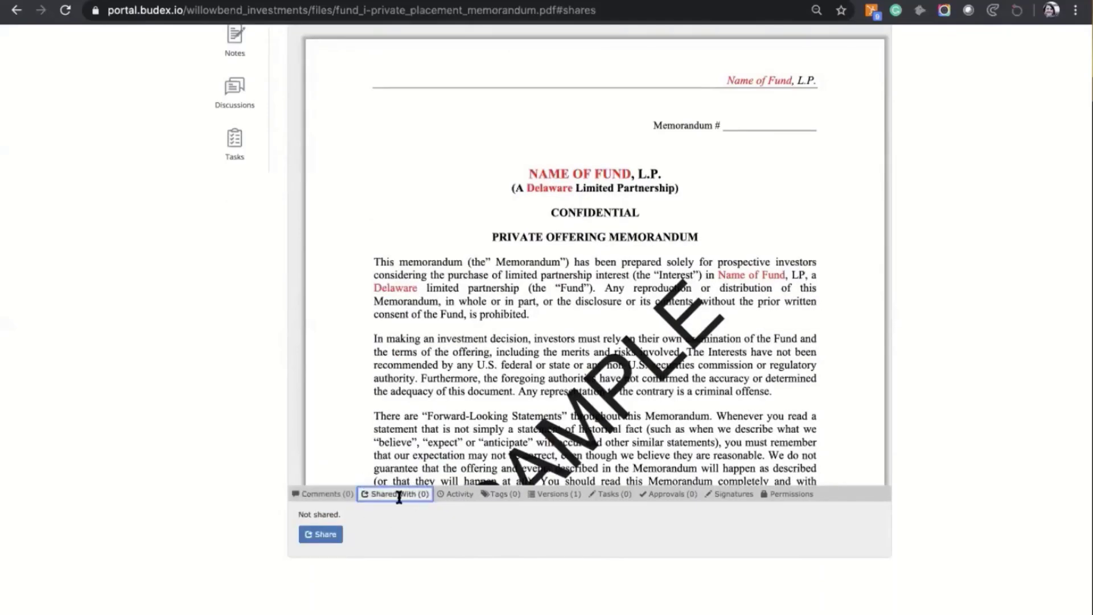
Step: Start a guest share of the memorandum, add the guest's e-mail, and write a review-request message
left_click(320, 535)
left_click(324, 526)
left_click(322, 534)
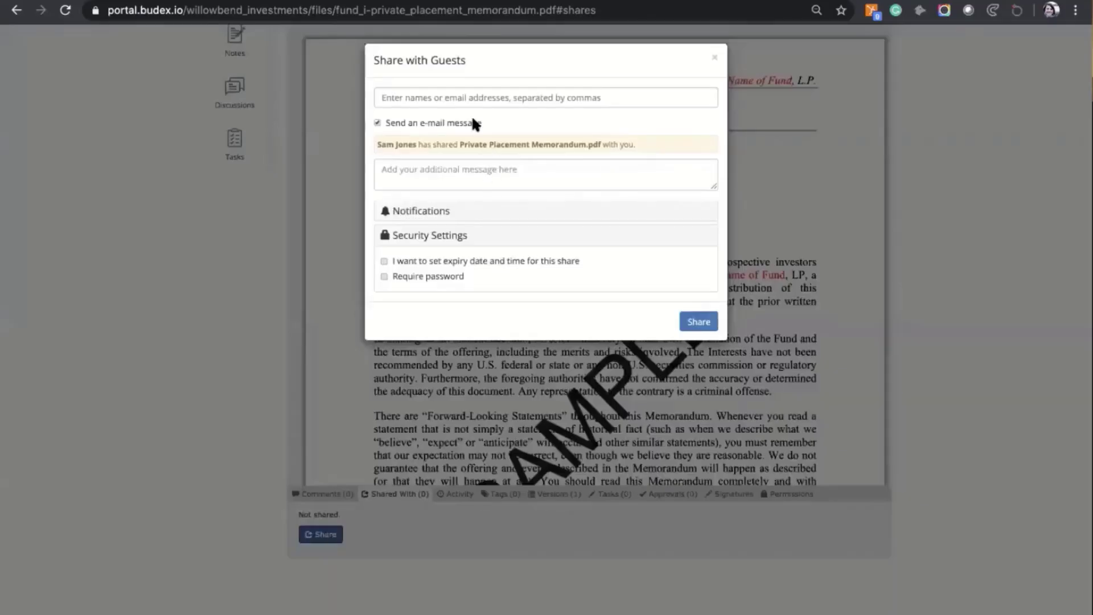
left_click(465, 97)
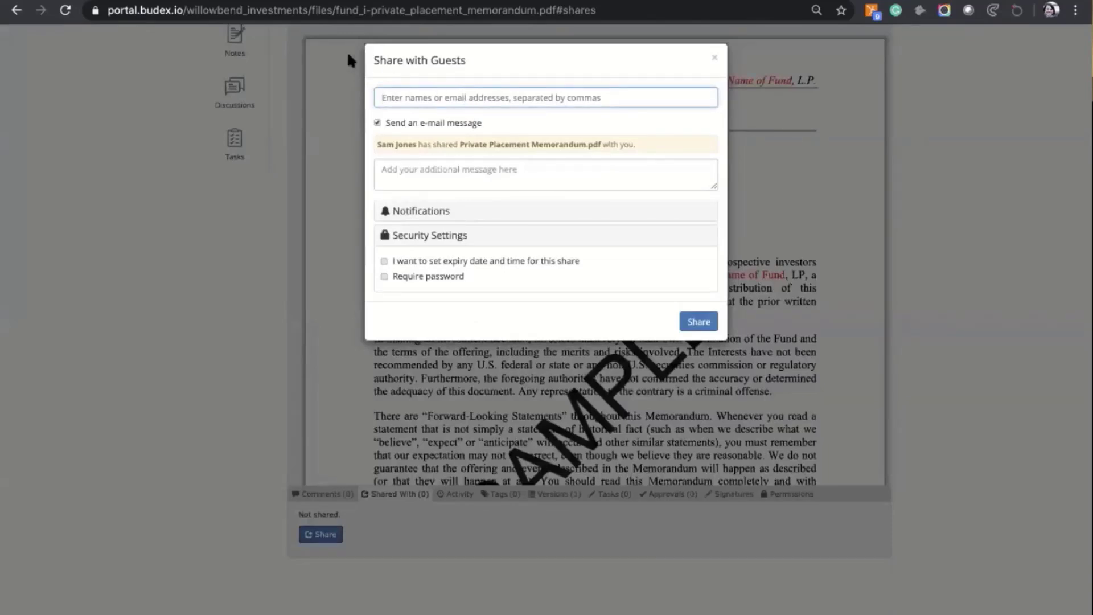
left_click_drag(374, 59, 426, 58)
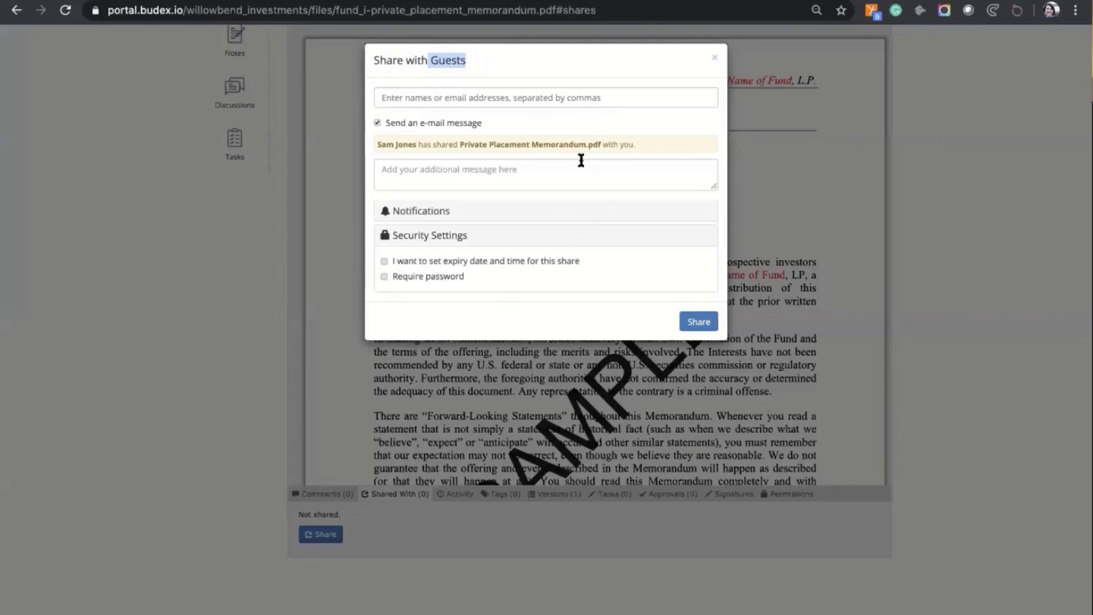
left_click(443, 95)
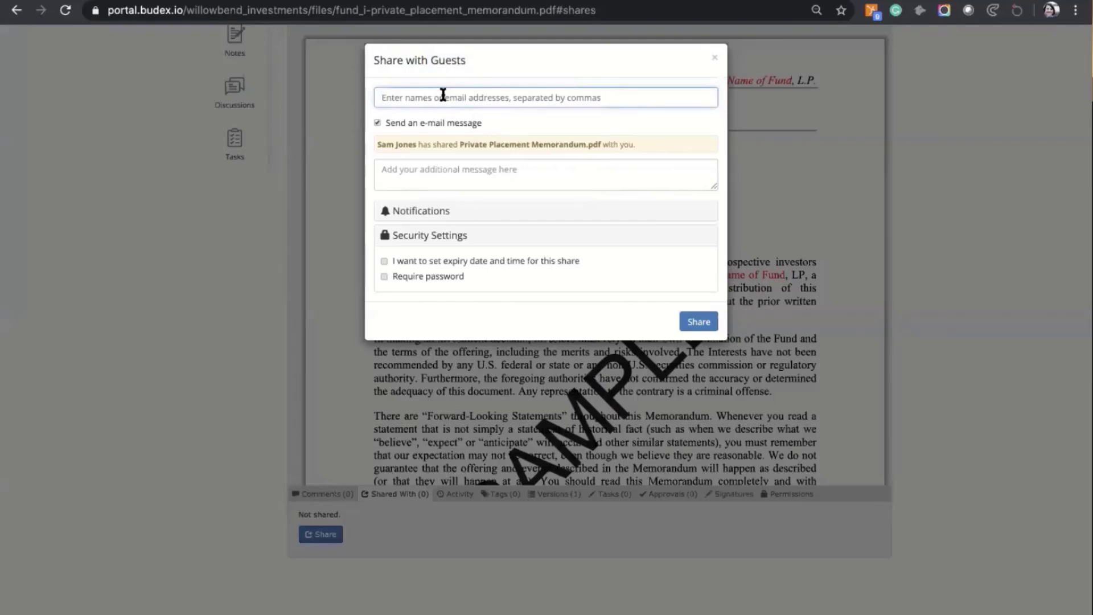
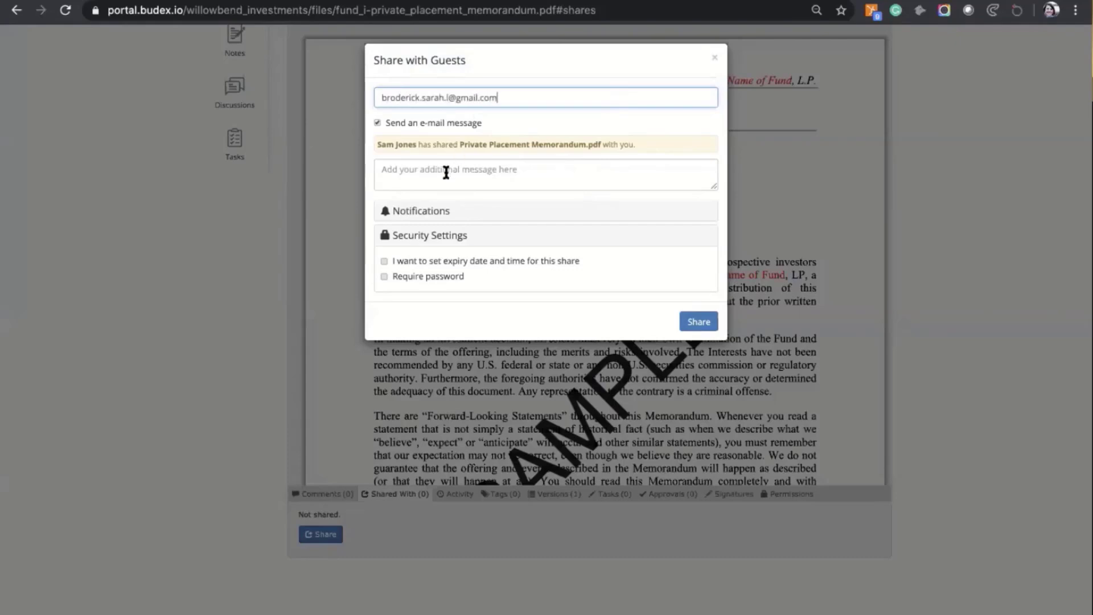
left_click(444, 171)
type("Hi Sarah - ")
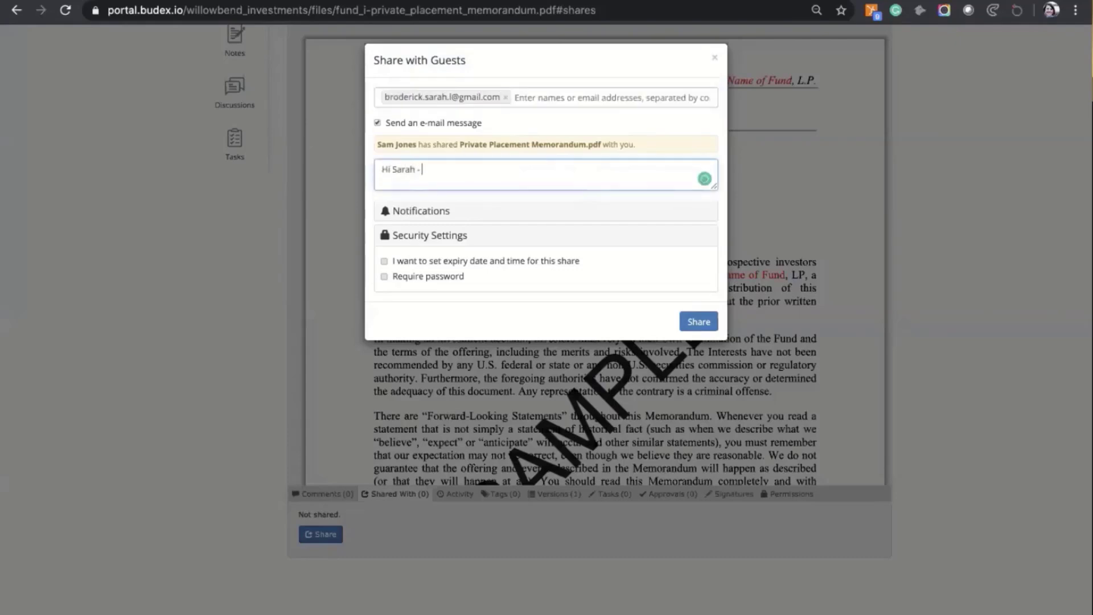
type("Please review for your comments. ")
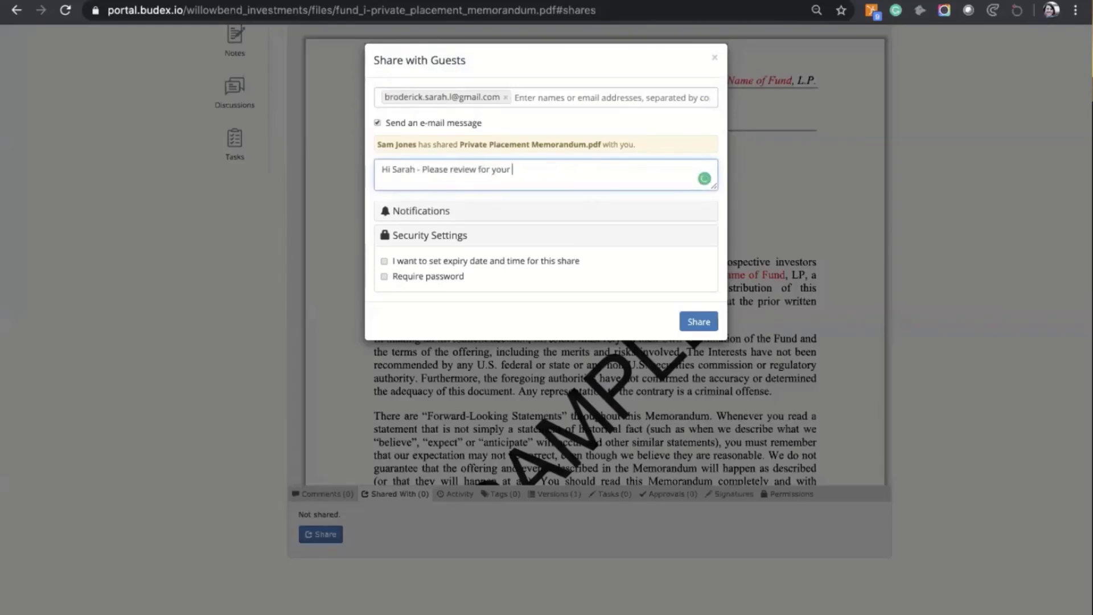
type("Thanks")
Step: Leave guest update notifications off and give the share an expiry of 06/05/20 at 19:00
left_click(424, 211)
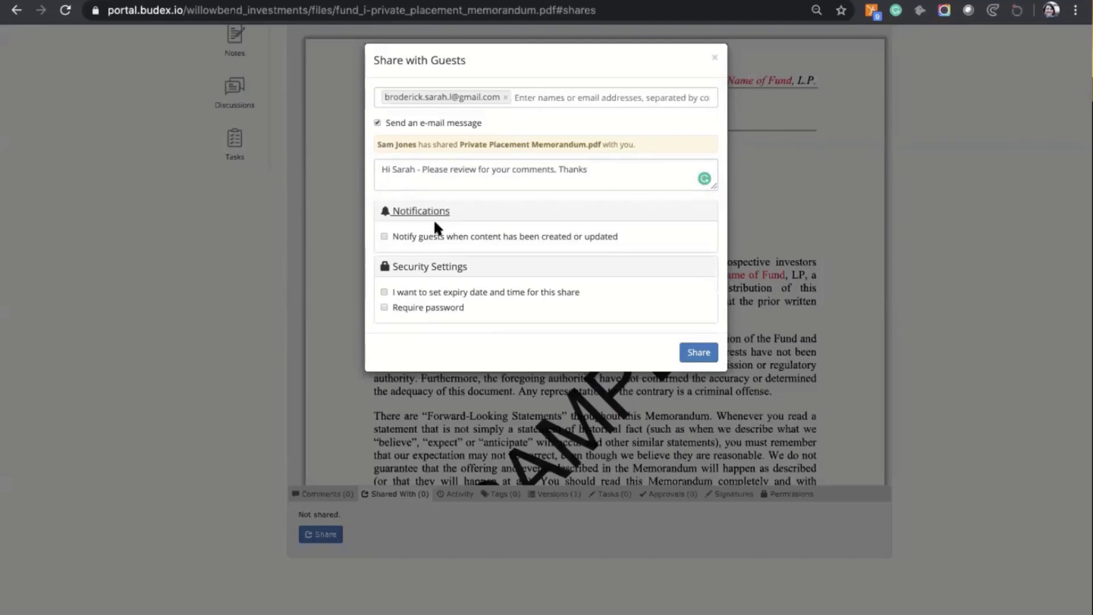
left_click(384, 236)
left_click(383, 236)
left_click(382, 292)
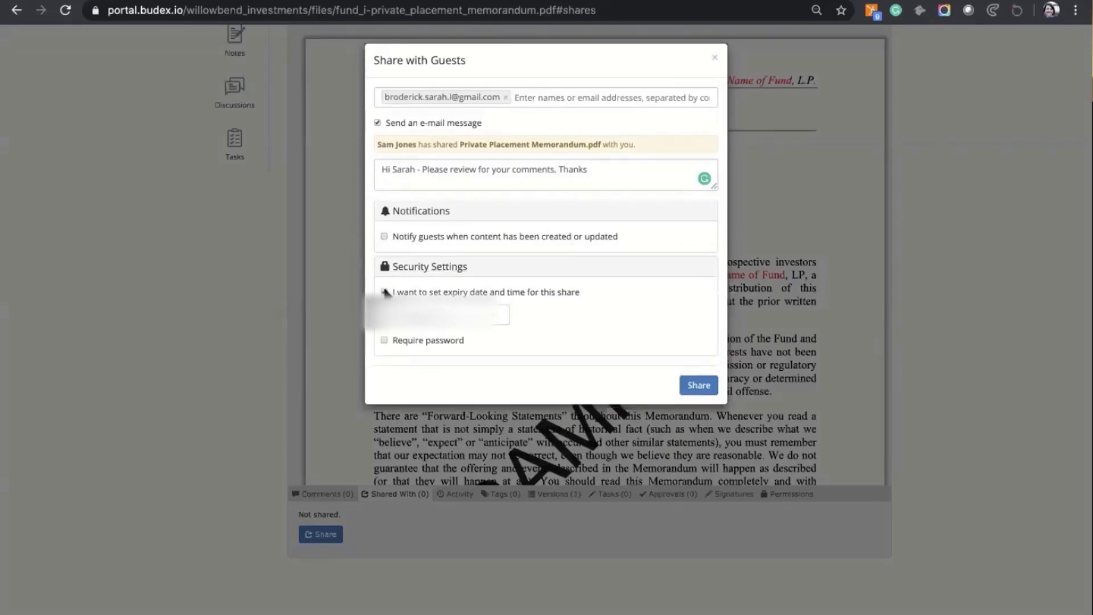
left_click(436, 315)
left_click(453, 407)
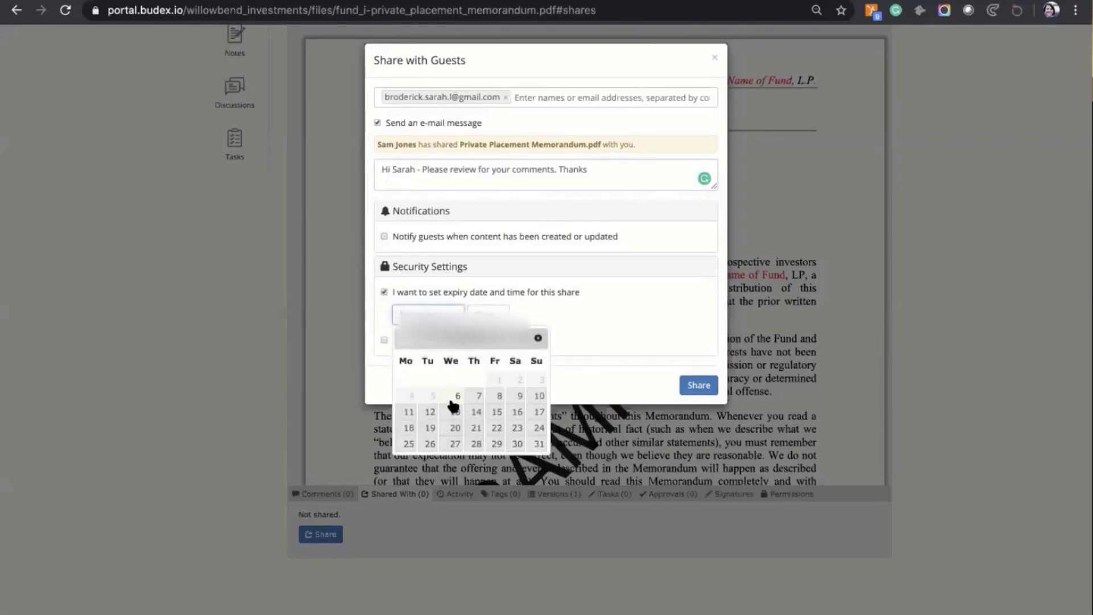
left_click(481, 308)
scroll(508, 367, "down", 8)
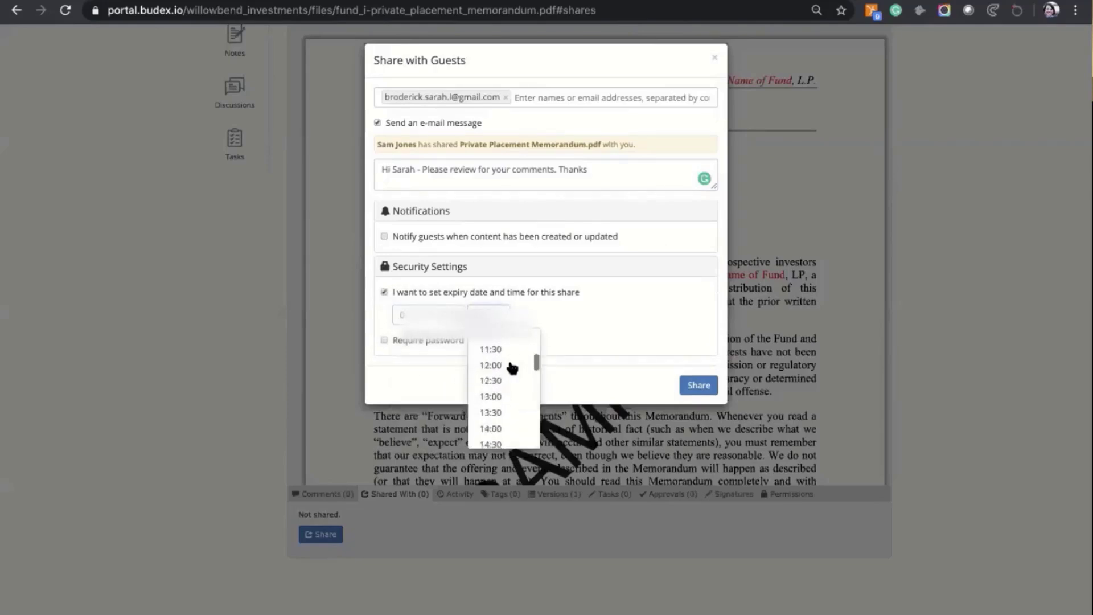
left_click(497, 380)
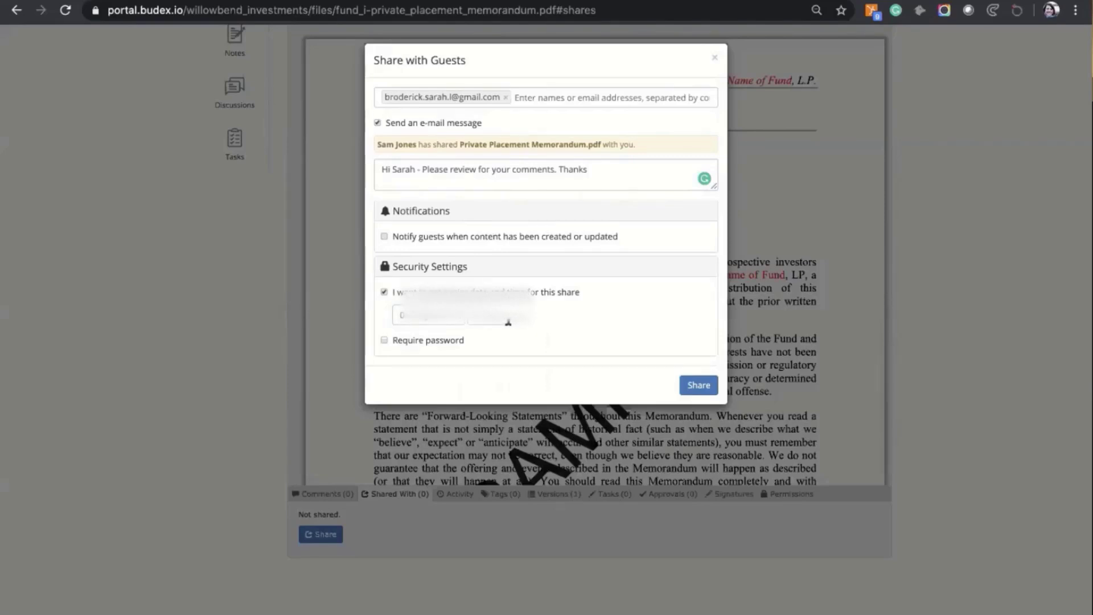
Step: Turn off the password requirement and share the memorandum with the guest
left_click(384, 340)
left_click(384, 341)
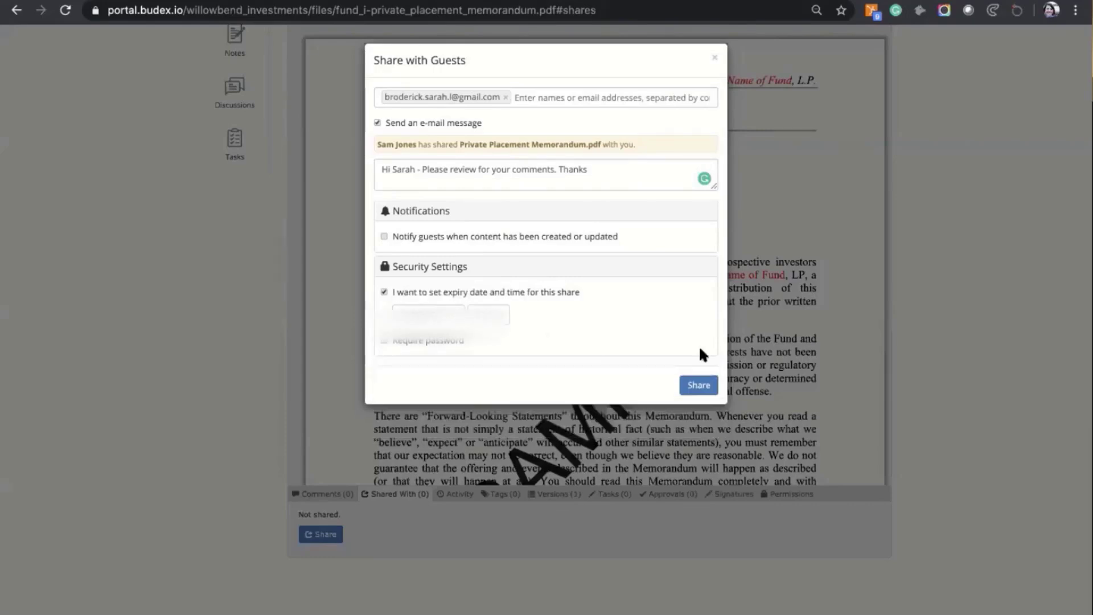
left_click(703, 385)
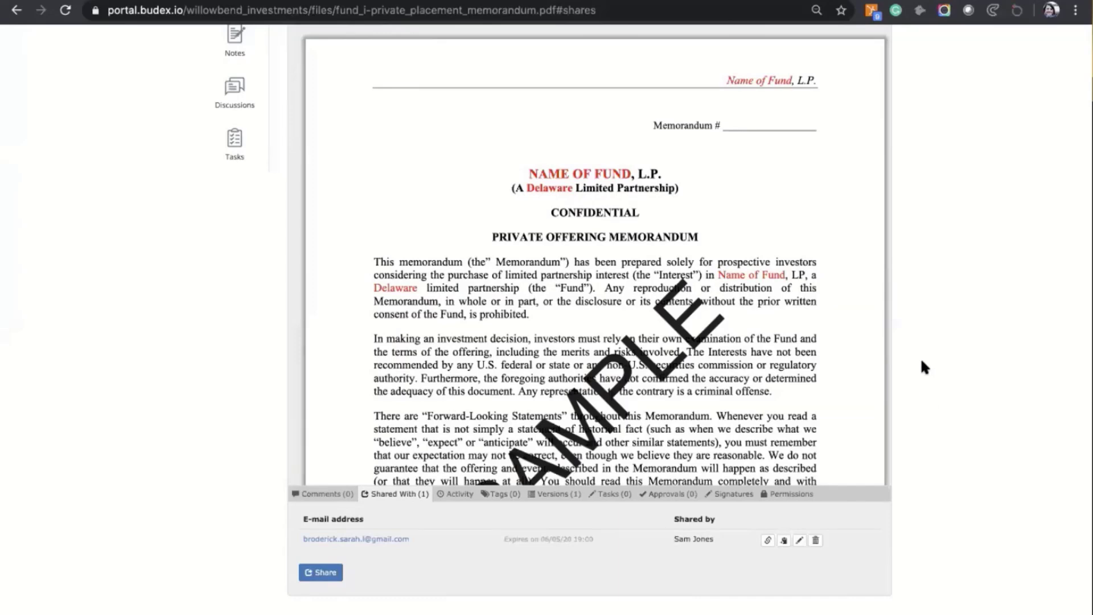
Step: Edit the guest share so it expires at 20:00 instead of 19:00
scroll(920, 357, "up", 5)
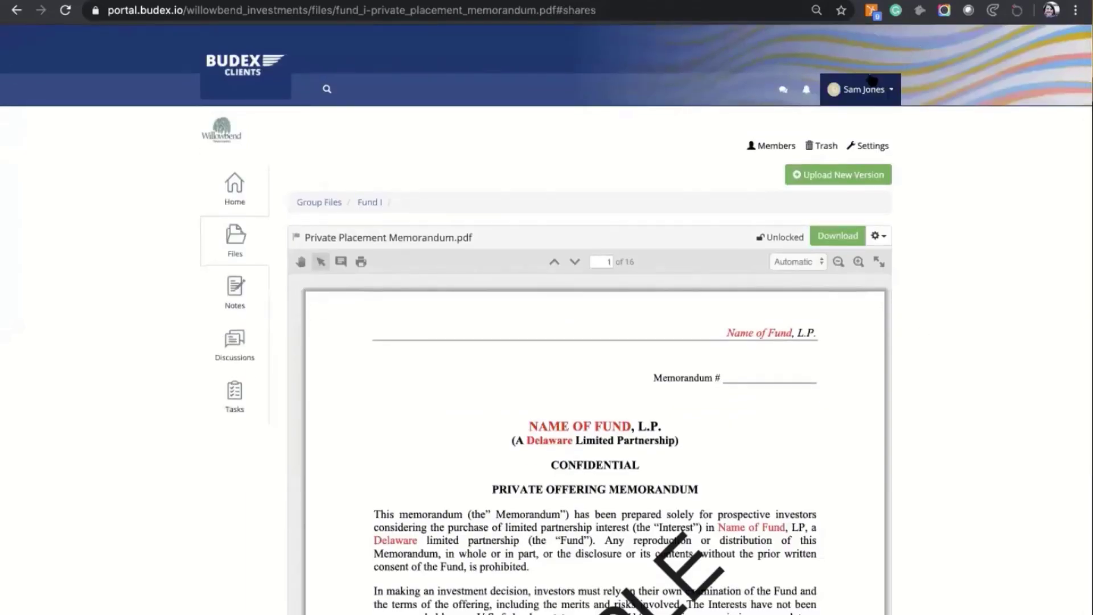
scroll(933, 319, "down", 1)
scroll(930, 310, "down", 5)
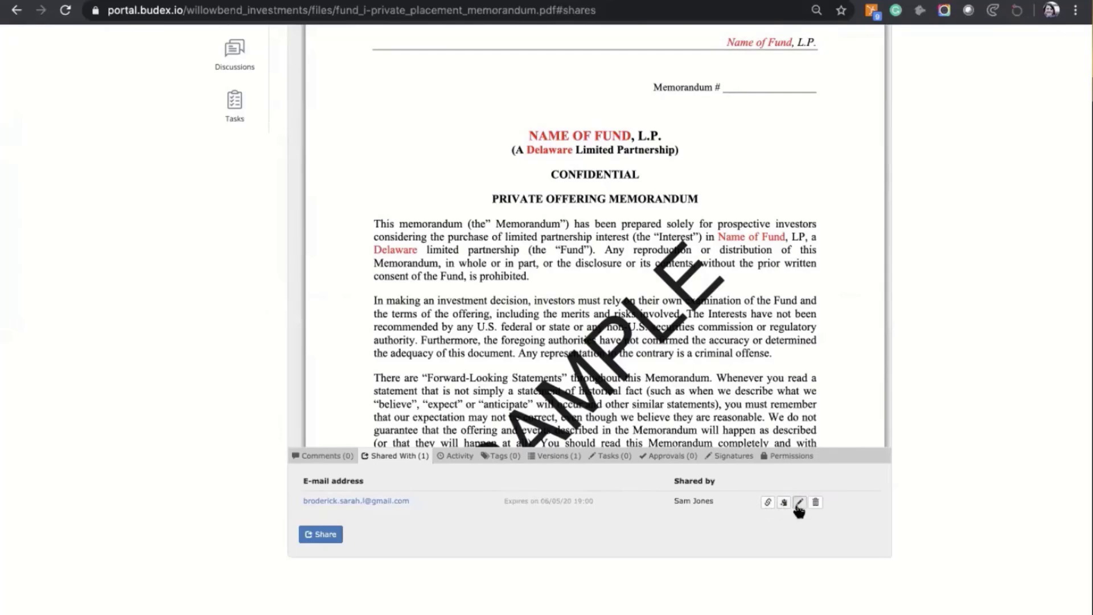
left_click(799, 503)
left_click(487, 232)
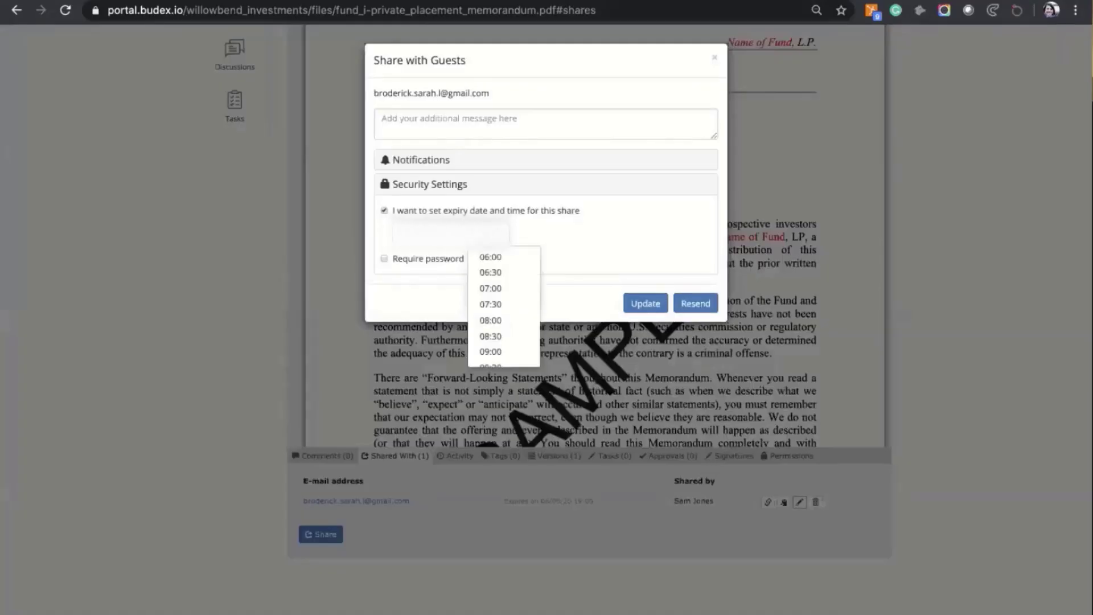
scroll(502, 344, "down", 6)
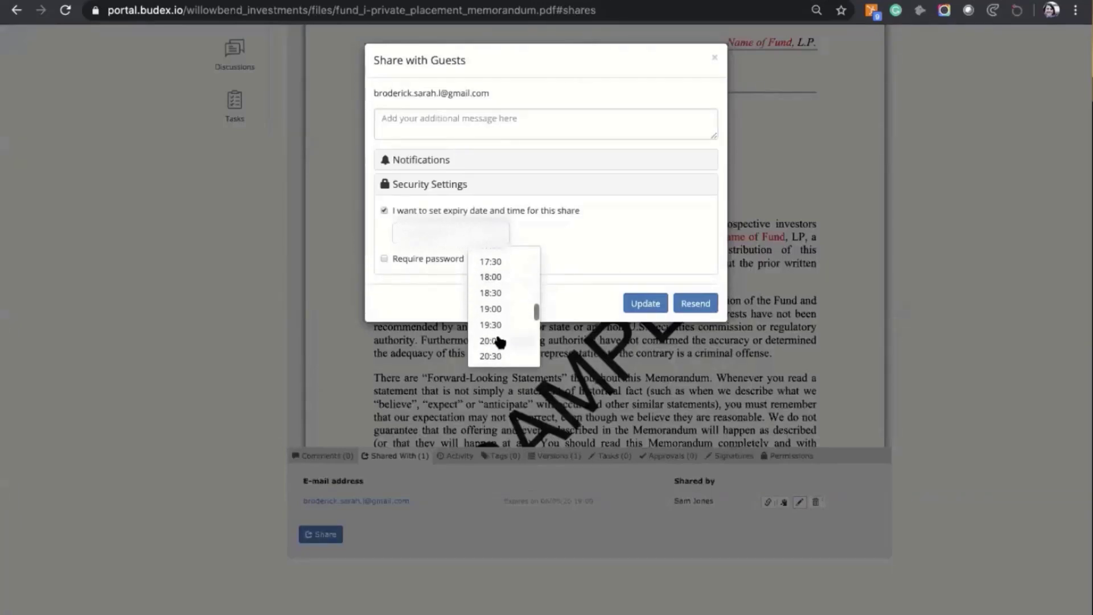
left_click(489, 332)
left_click(643, 302)
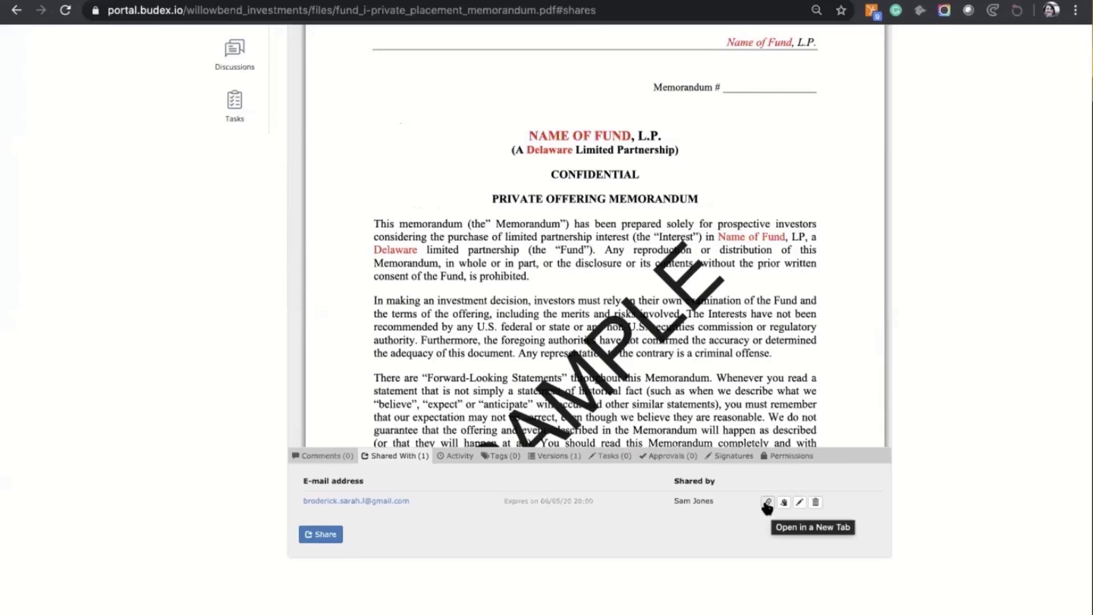
Step: Open the guest's shared link to the memorandum in a new tab
left_click(767, 502)
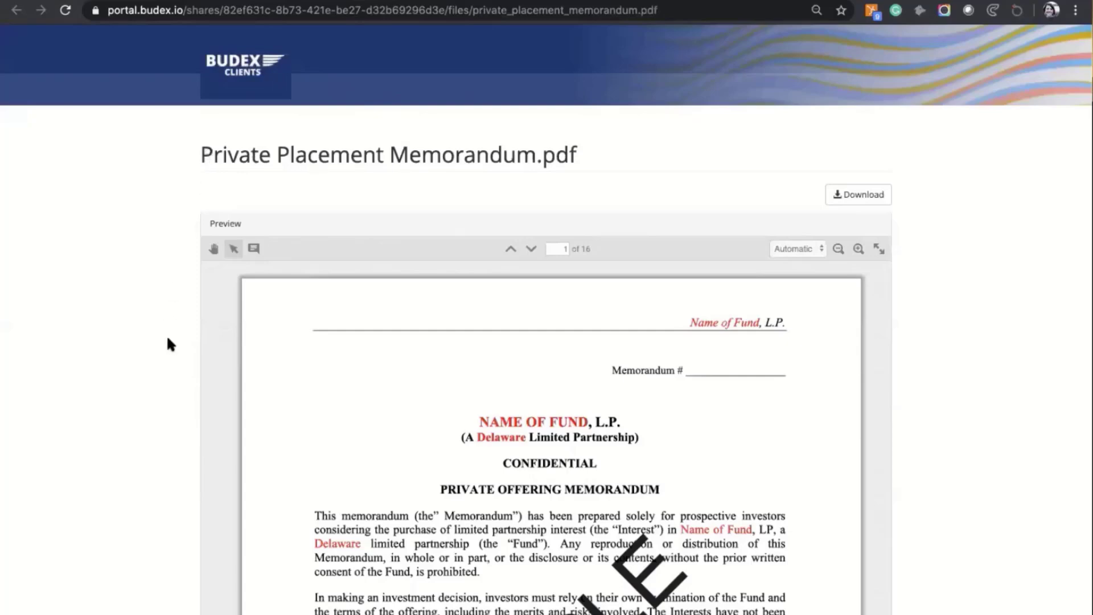
scroll(170, 323, "down", 2)
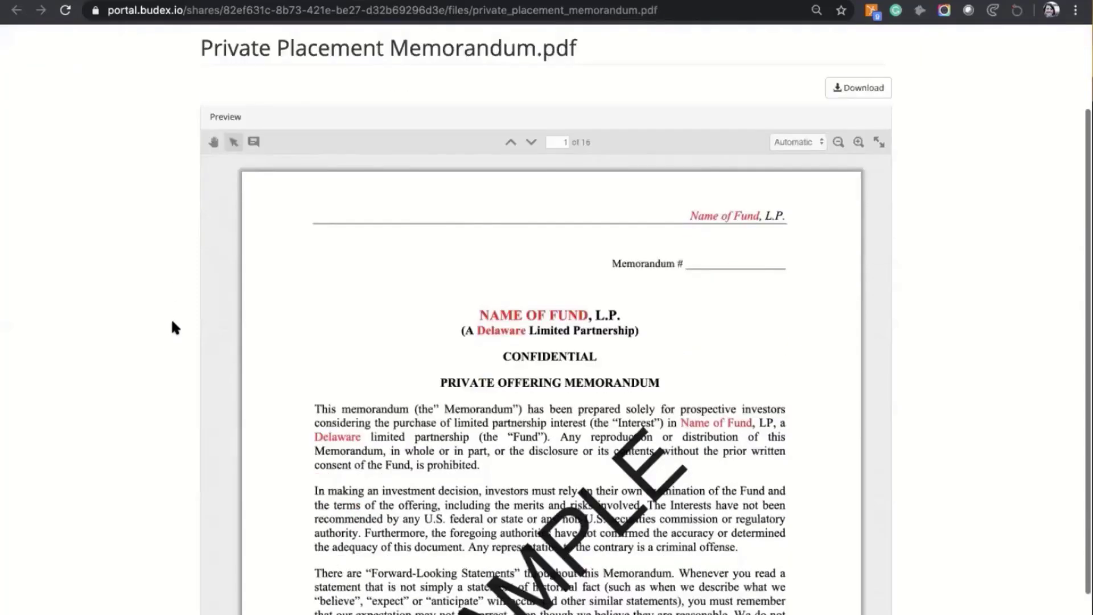
scroll(443, 307, "down", 1)
scroll(443, 398, "down", 8)
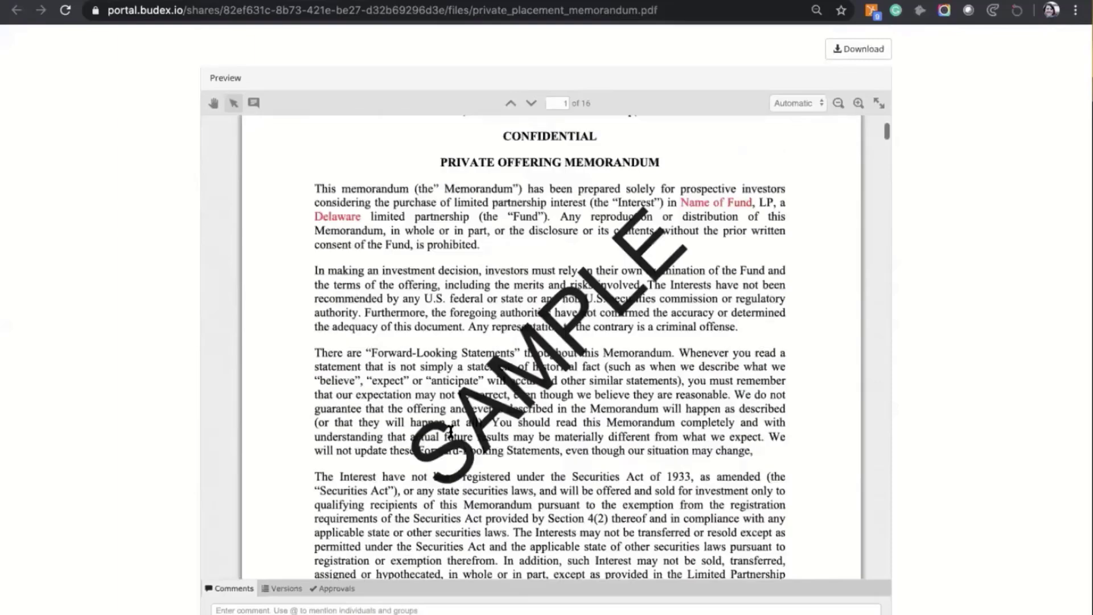
scroll(856, 480, "up", 10)
Step: Post a comment saying the file was reviewed and asking to set up a call
left_click(351, 608)
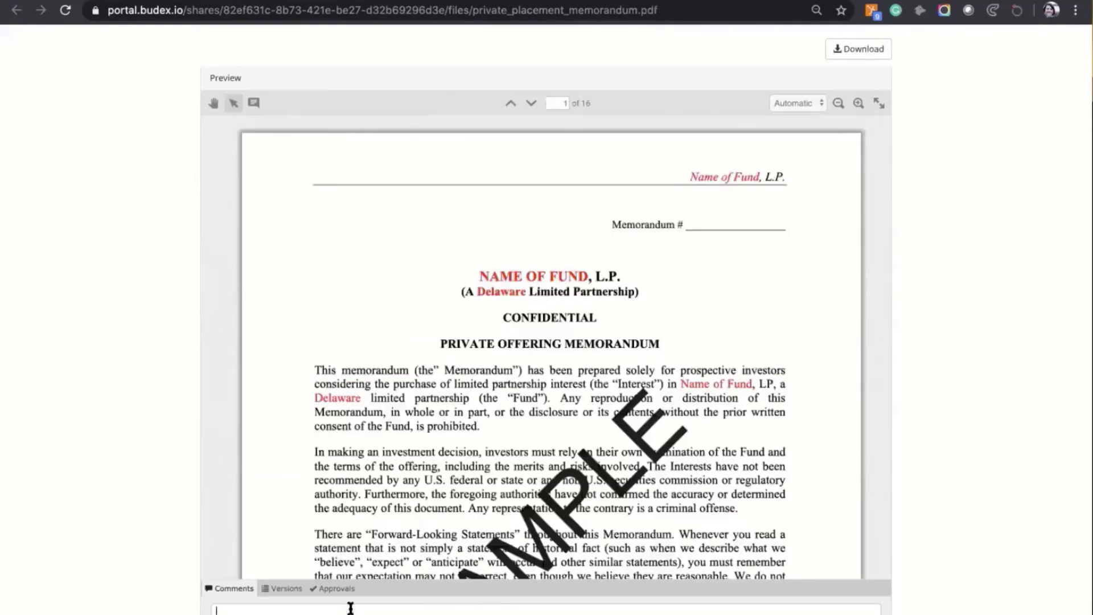
type("Hi Sam - had a review. can we setup a call?")
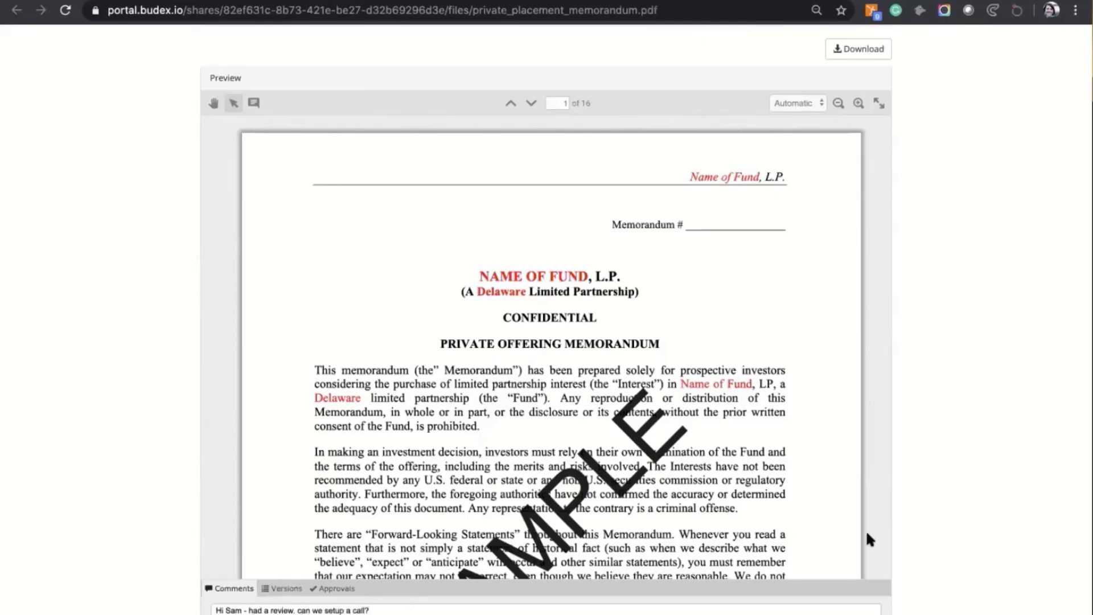
scroll(906, 514, "down", 1)
left_click(845, 611)
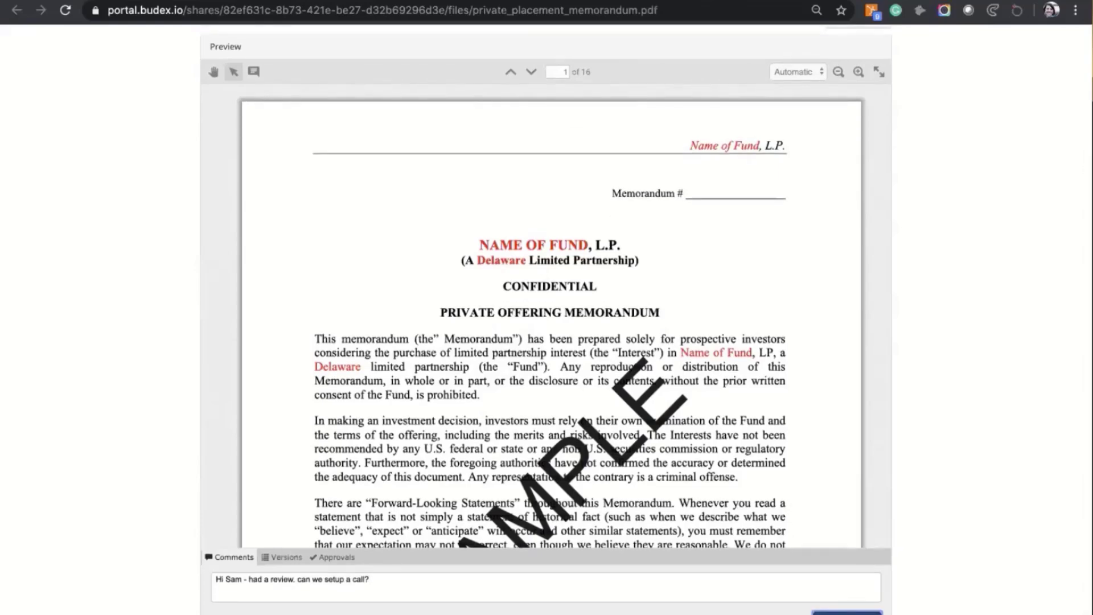
scroll(963, 499, "down", 2)
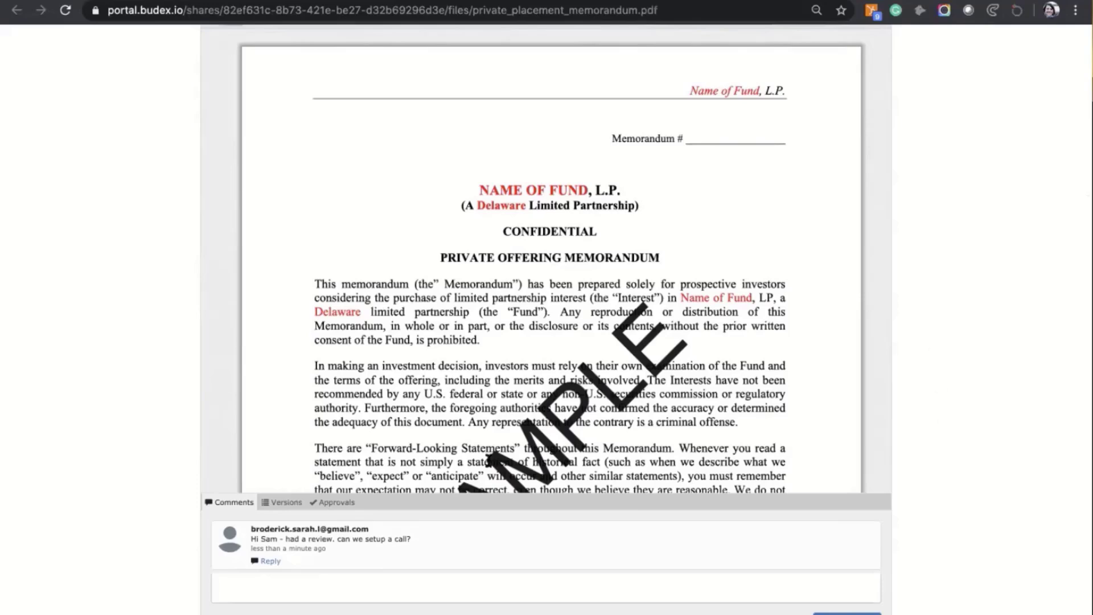
left_click(274, 503)
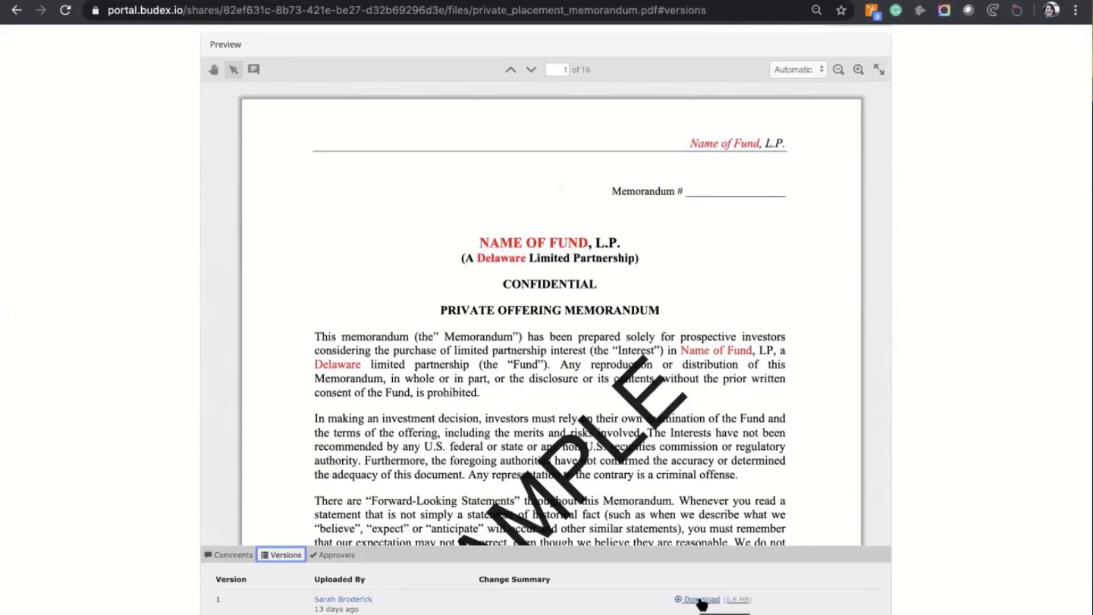
left_click(324, 560)
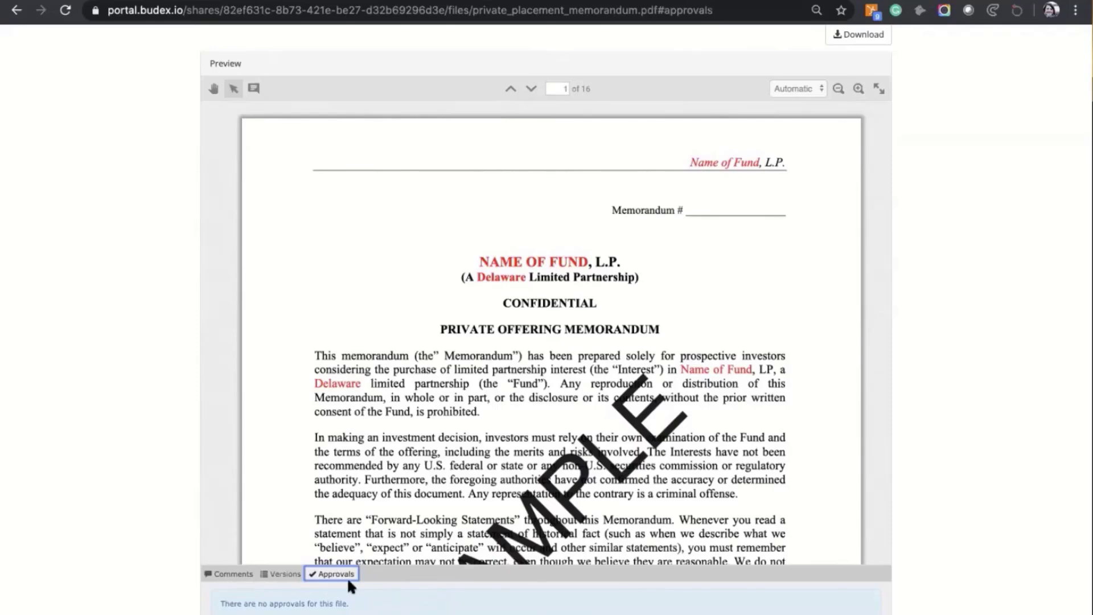
left_click(227, 575)
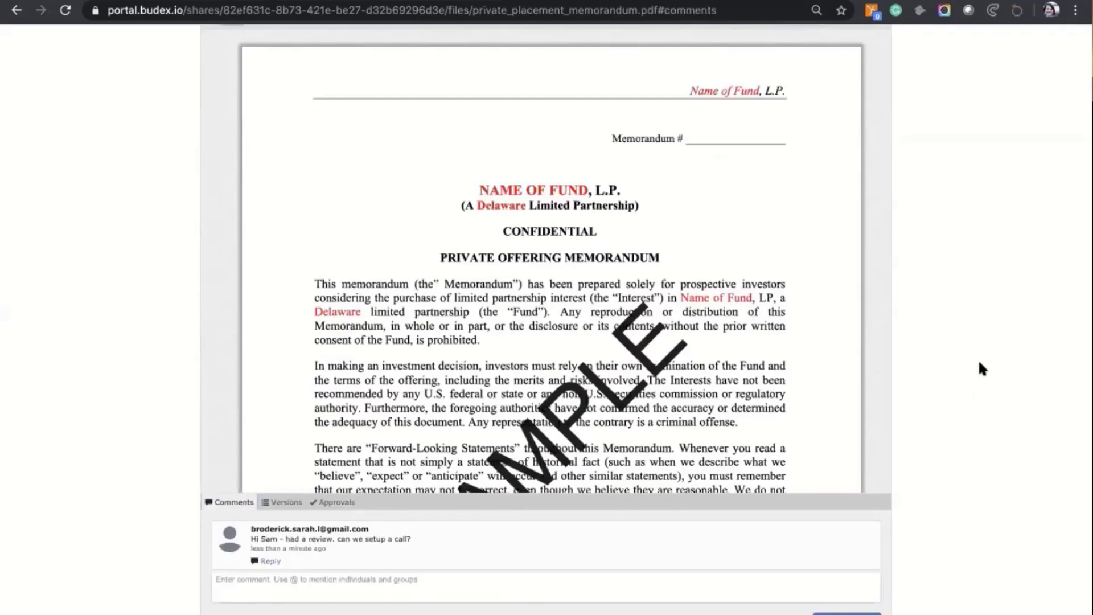
scroll(979, 367, "up", 3)
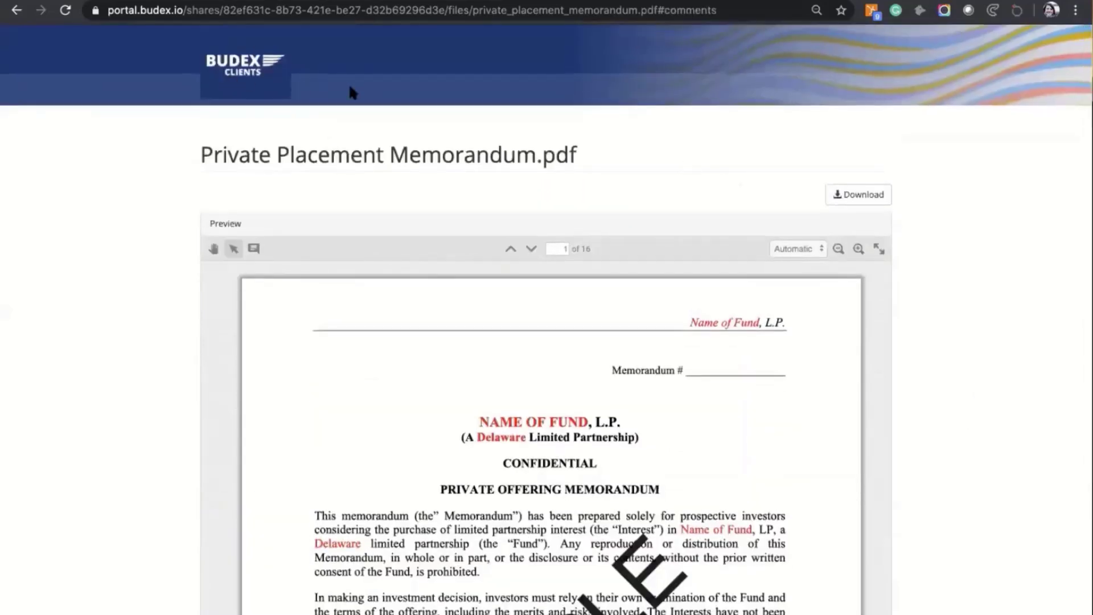
Step: On the guest sign-in page, enter the guest's e-mail and password and submit sign-in
left_click(249, 76)
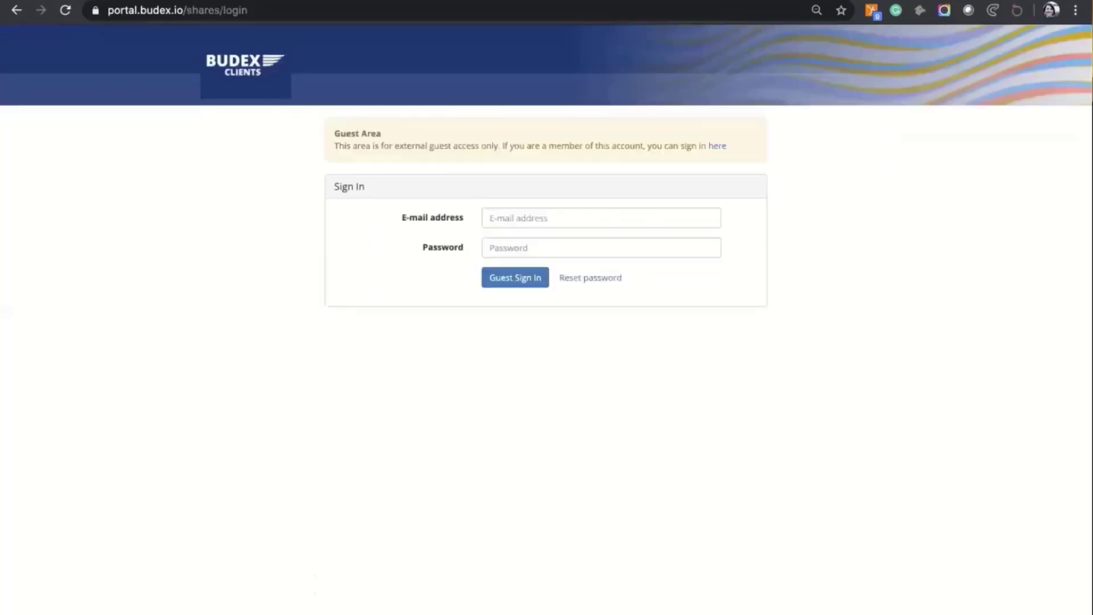
left_click(574, 221)
key("super+v")
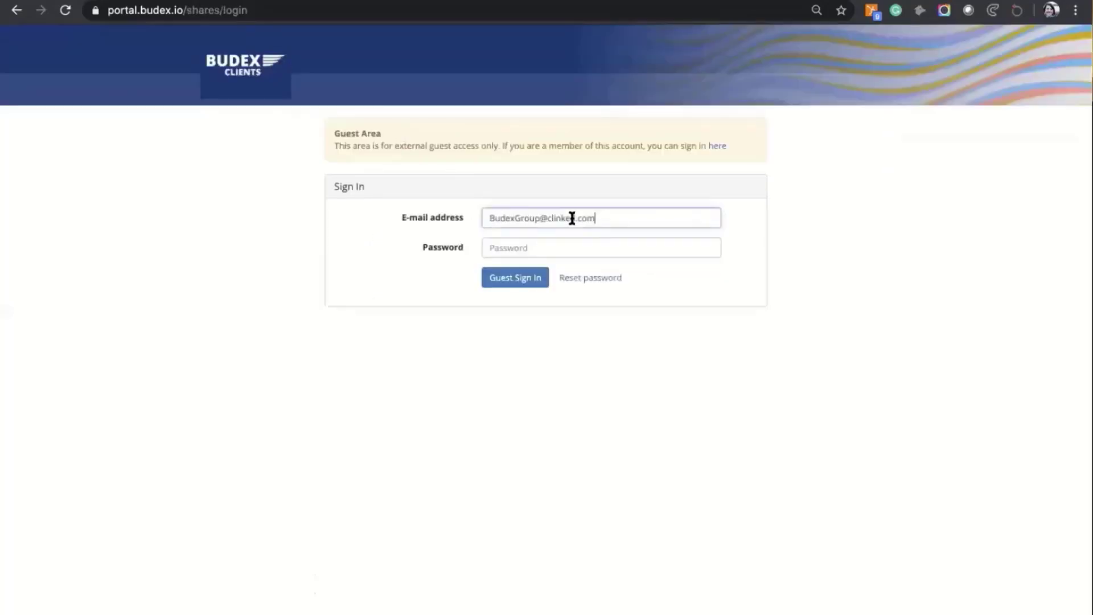
left_click(557, 240)
type("*********")
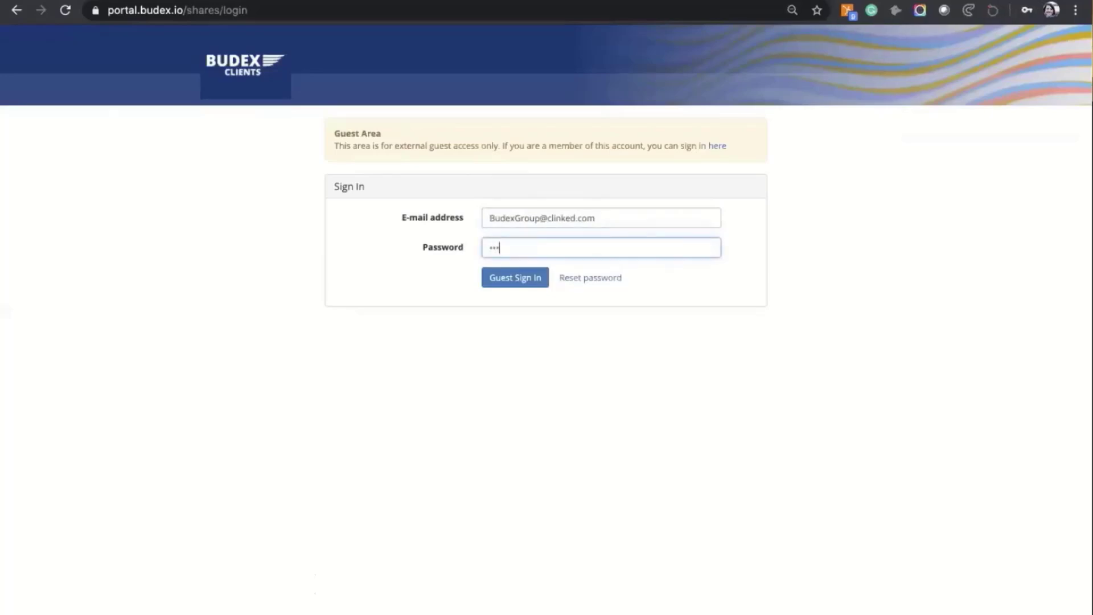
key("Return")
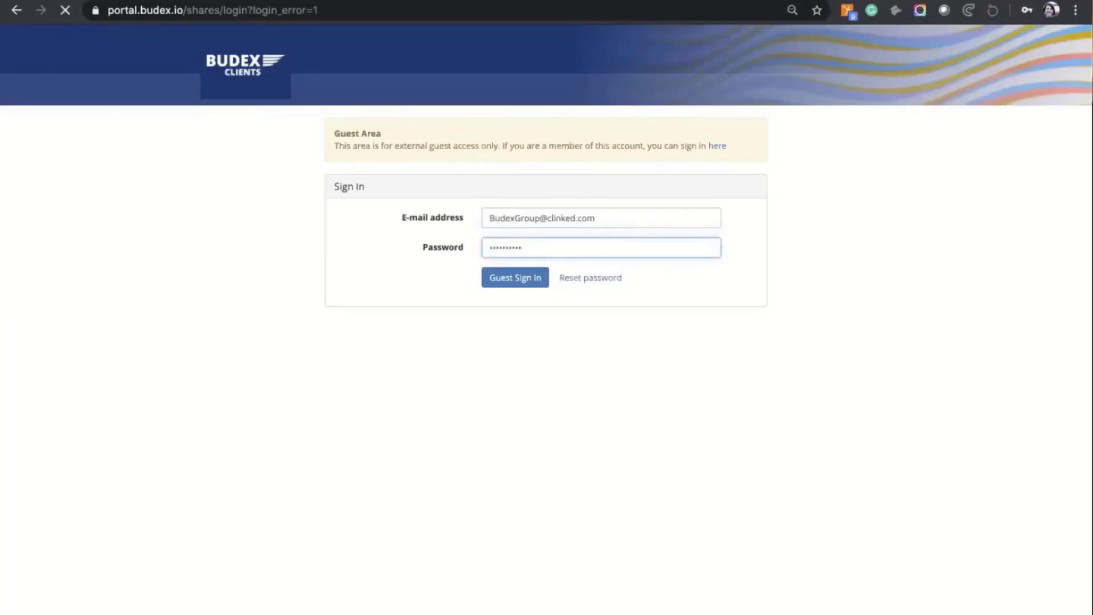
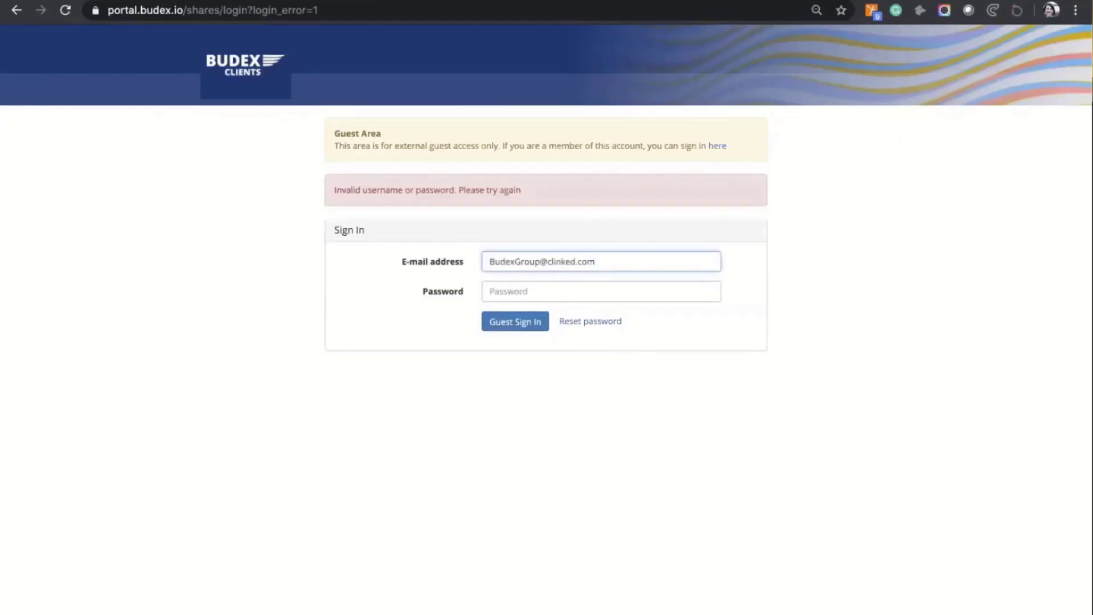
Step: Move from the re-entered guest e-mail to the Password field for another sign-in attempt
key("Tab")
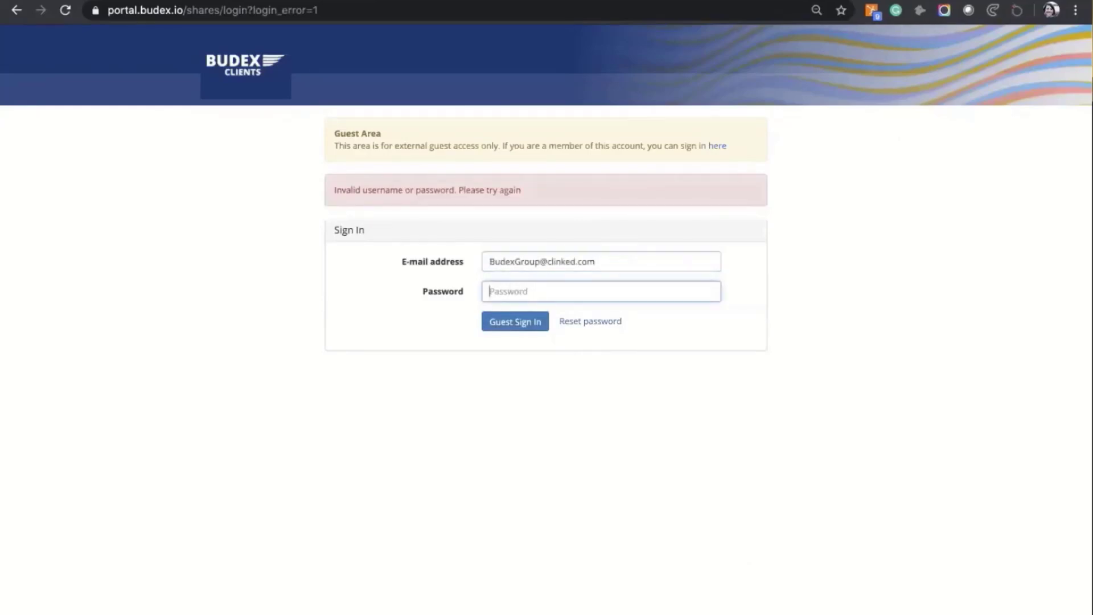
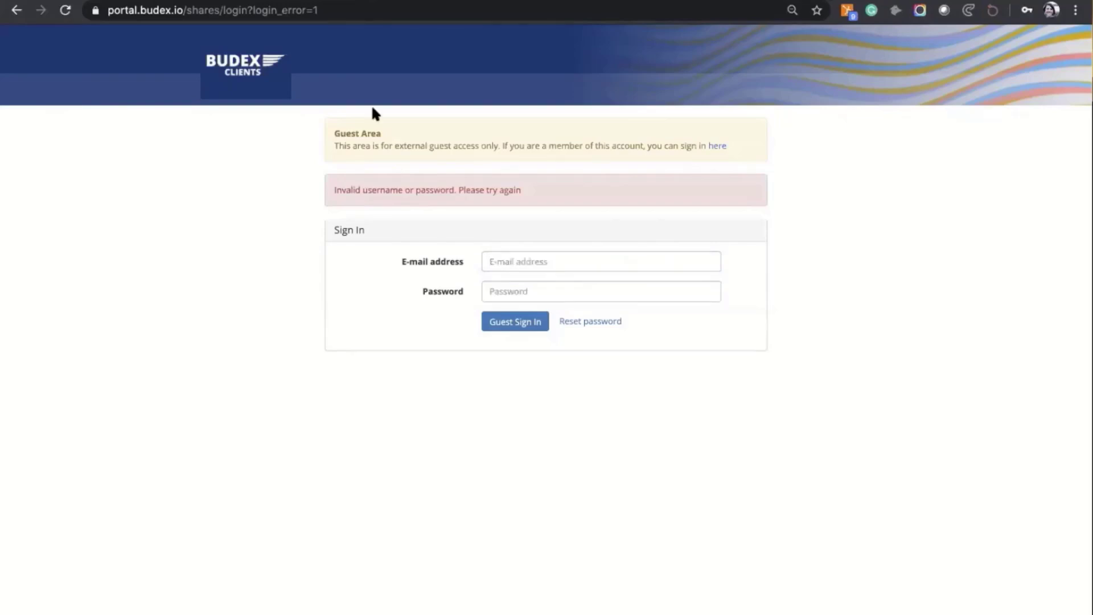
Step: Strip the guest login path to load portal.budex.io, then paste the member's e-mail address
left_click(276, 10)
left_click(220, 9)
left_click_drag(221, 9, 420, 5)
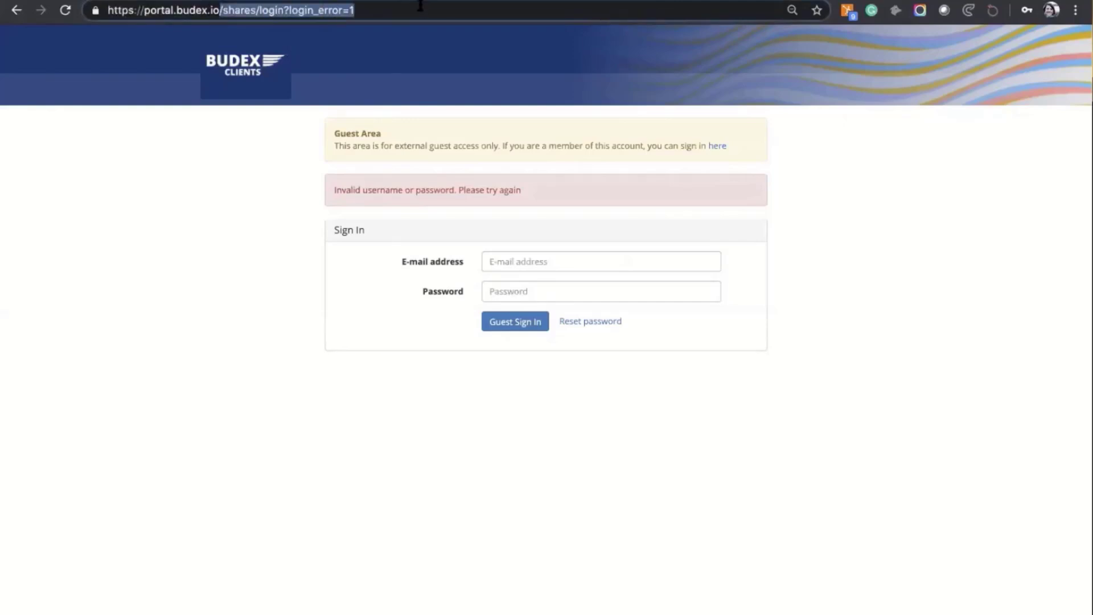
key("BackSpace")
key("Return")
left_click(507, 278)
key("super+v")
Step: Enter the account password and continue into the Willowbend Investments workspace
left_click(517, 339)
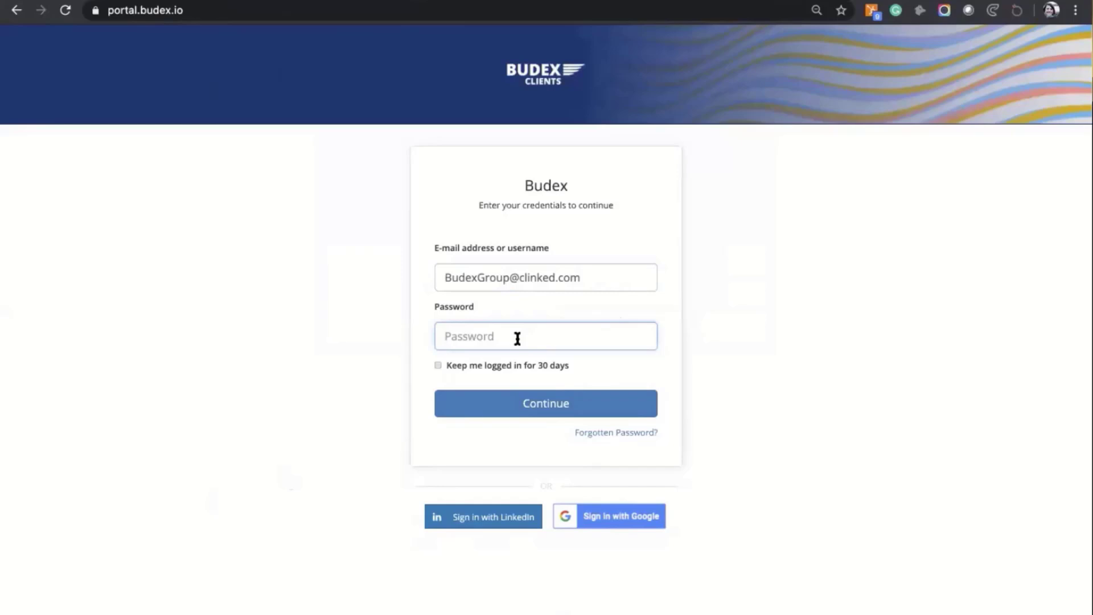
type("********")
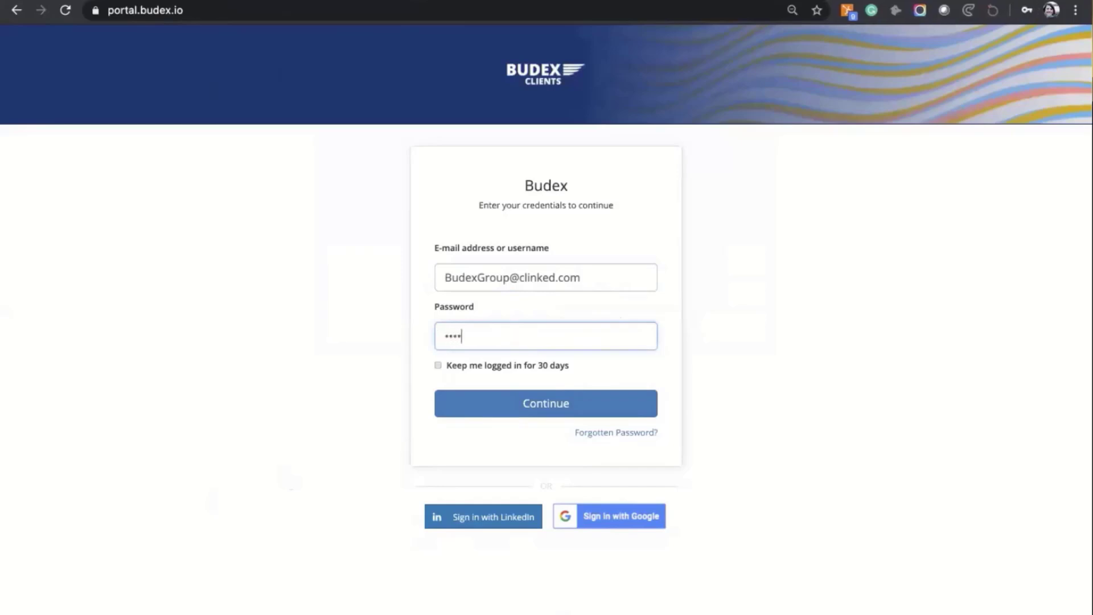
type("**")
left_click(560, 403)
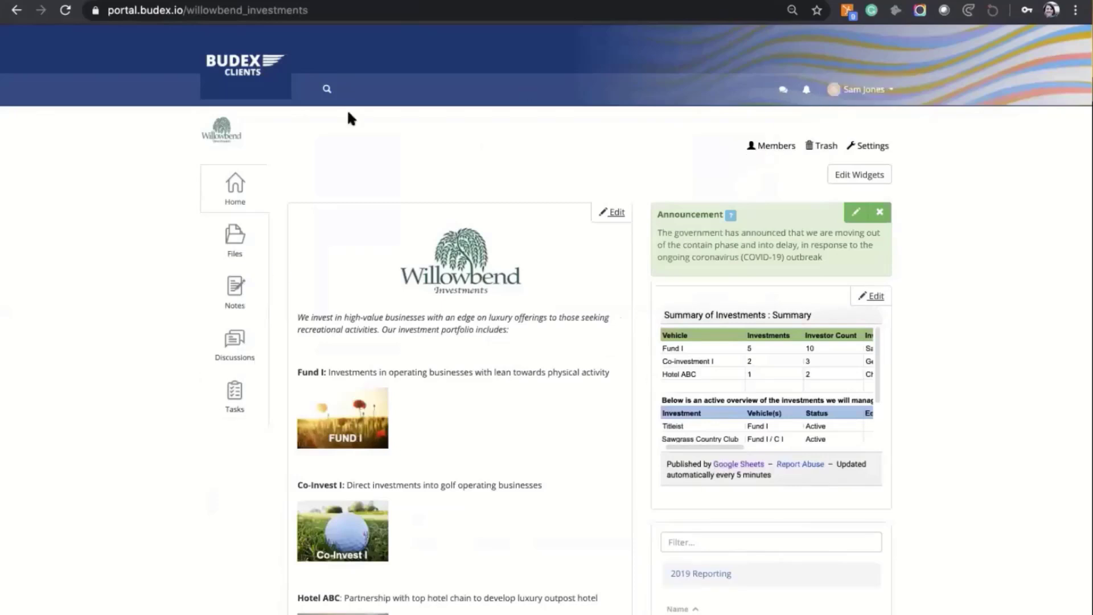
Step: Open Private Placement Memorandum.pdf from the Fund I folder in Files and scroll to the guest's comment
left_click(236, 244)
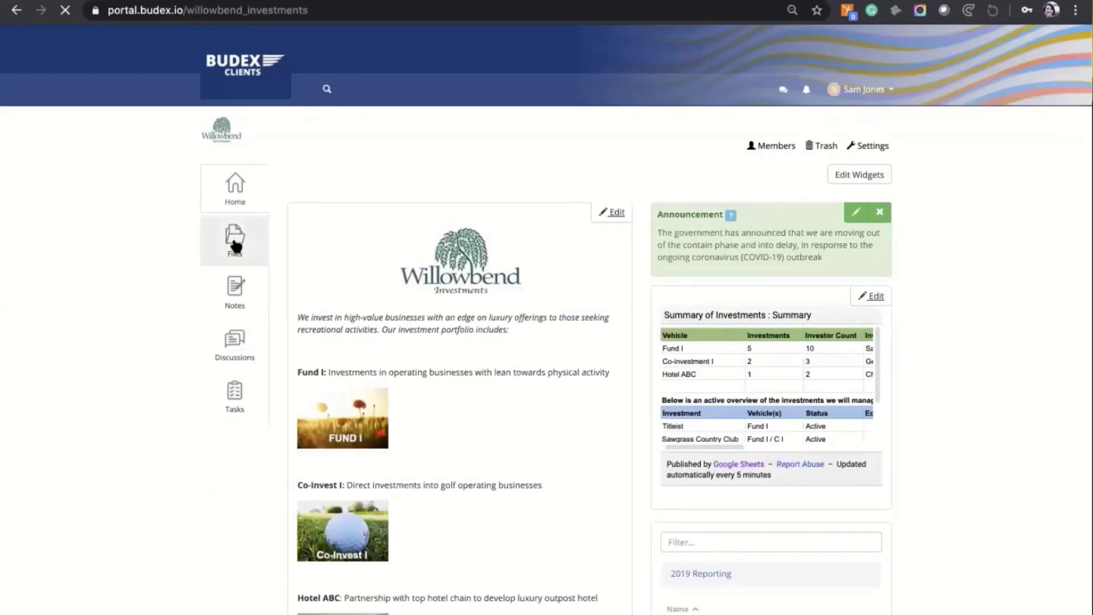
left_click(349, 353)
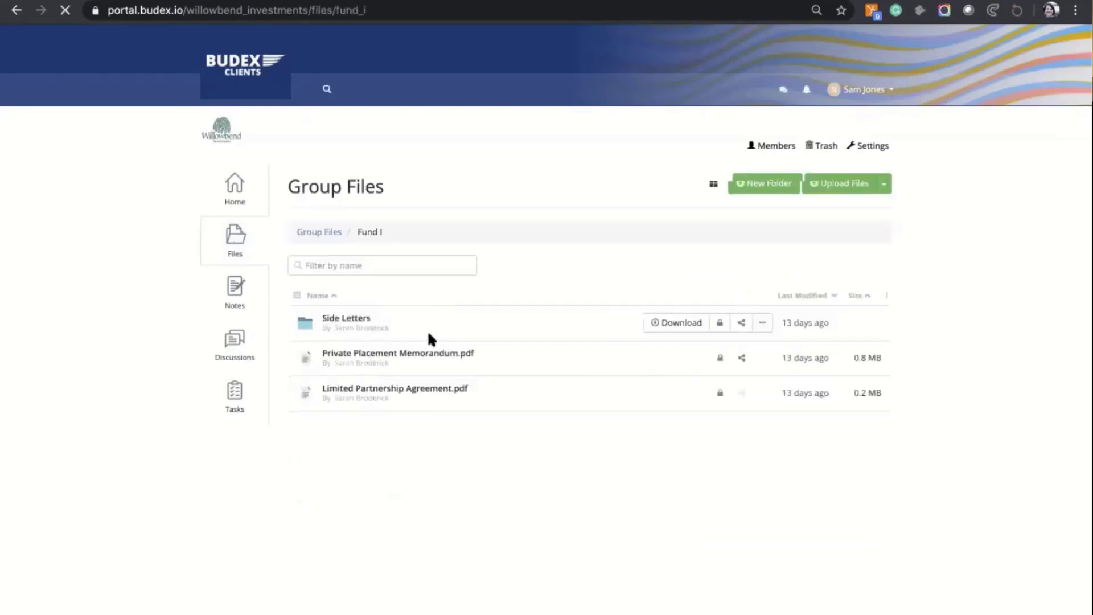
left_click(427, 357)
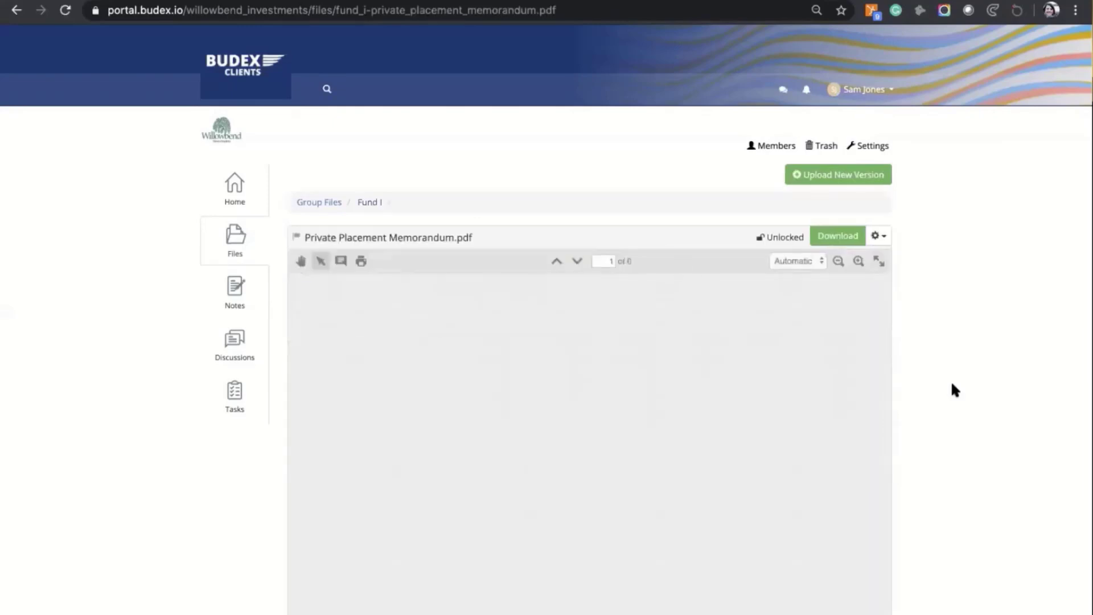
scroll(951, 380, "down", 6)
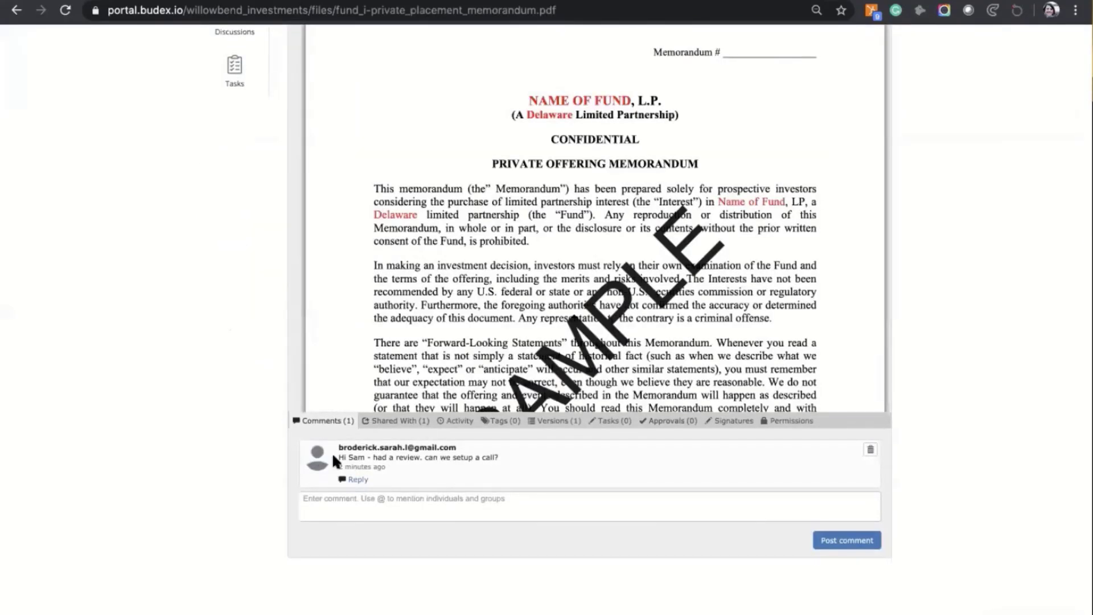